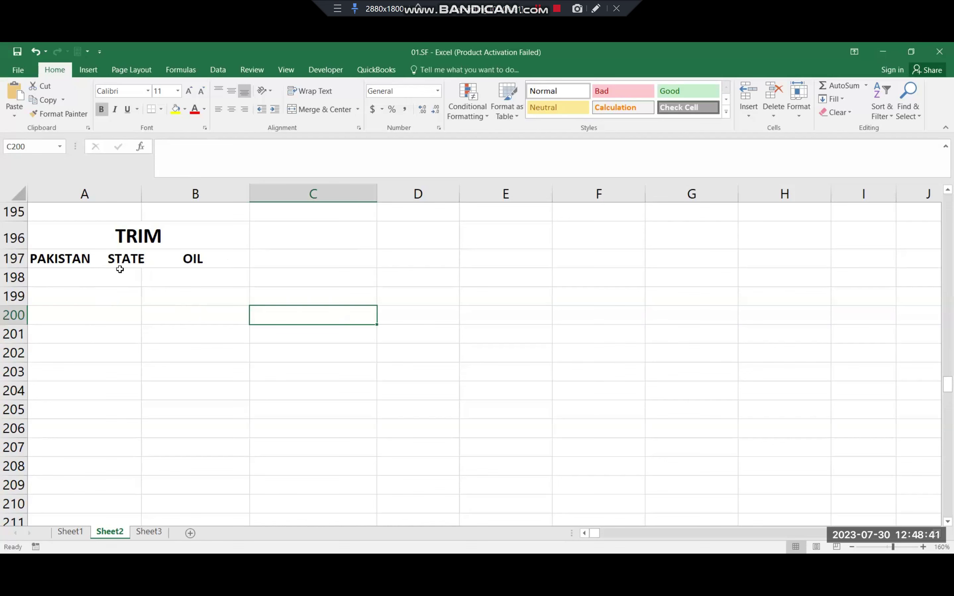
- Enter the formula =TRIM(A197) in cell C199 to remove the extra spaces from the text under the TRIM heading
click(97, 262)
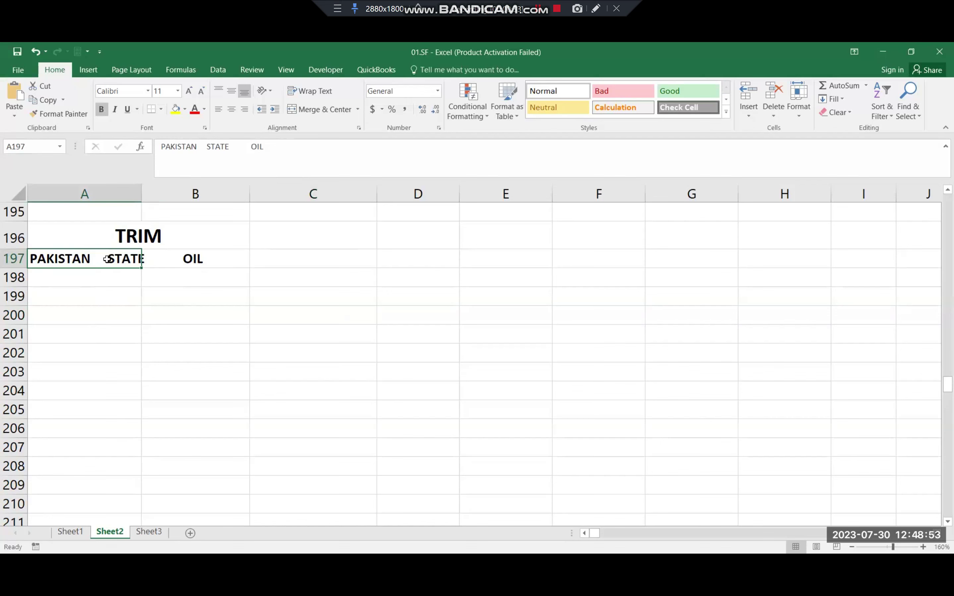
click(300, 297)
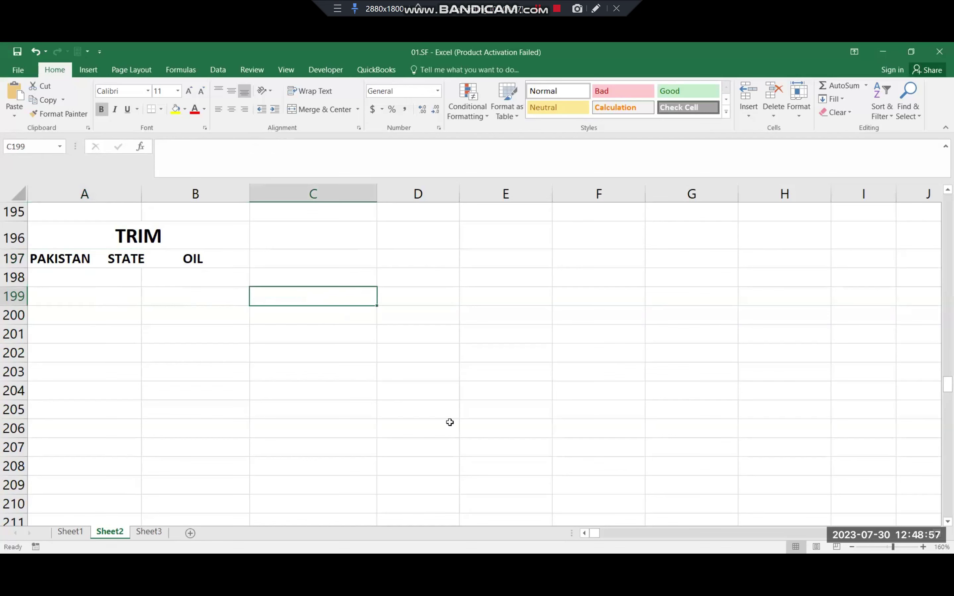
text(=)
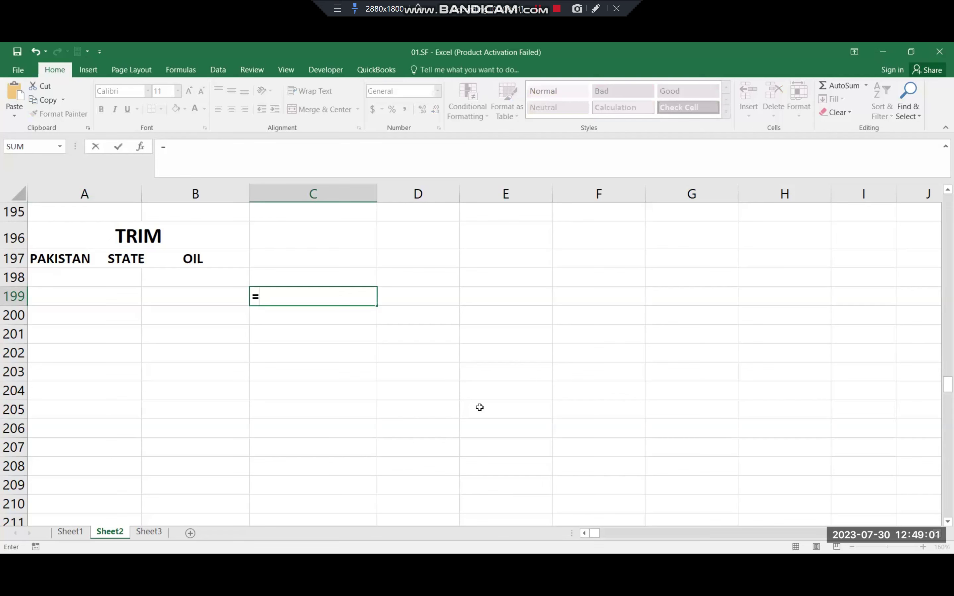
text(TRIM)
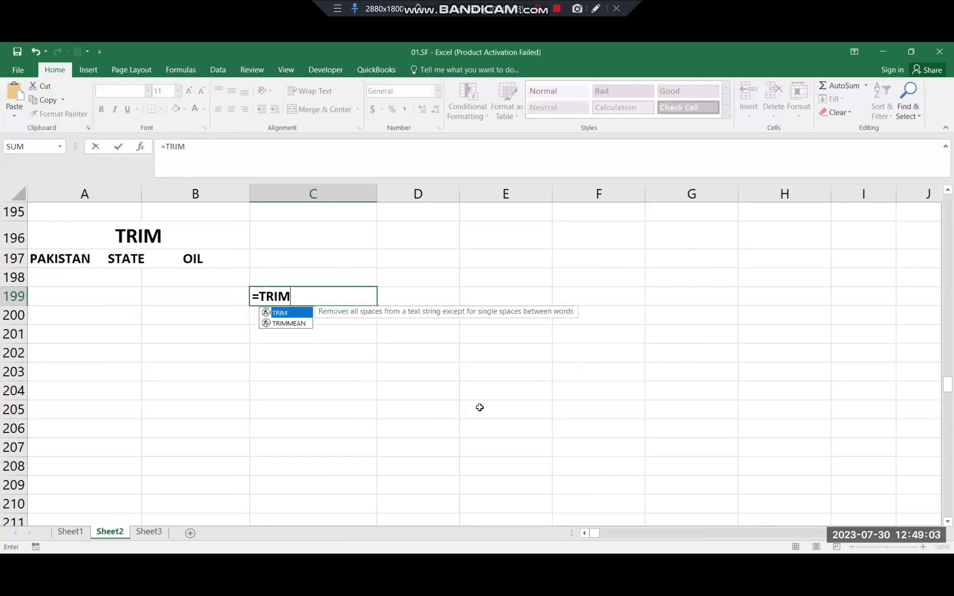
text(()
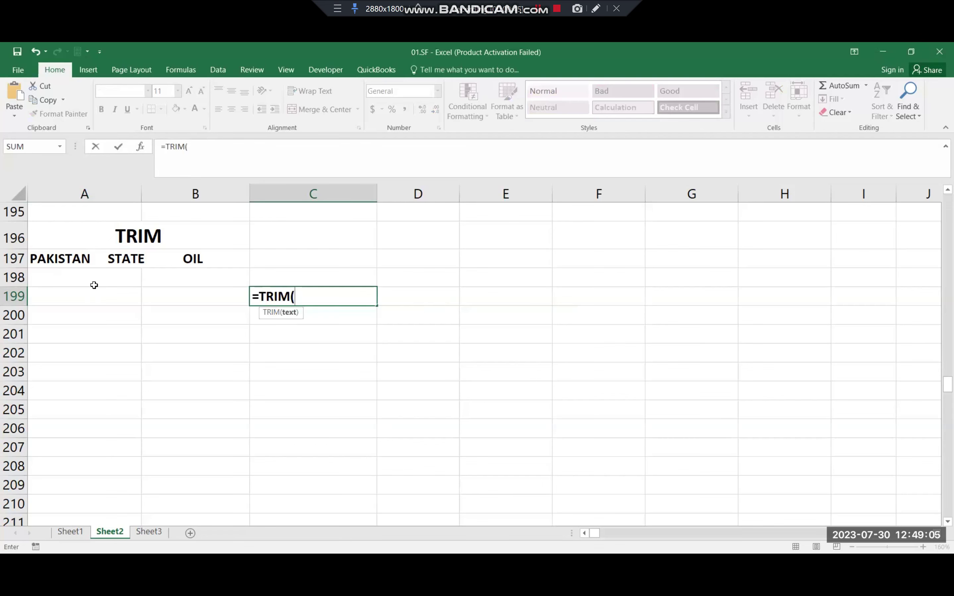
click(100, 263)
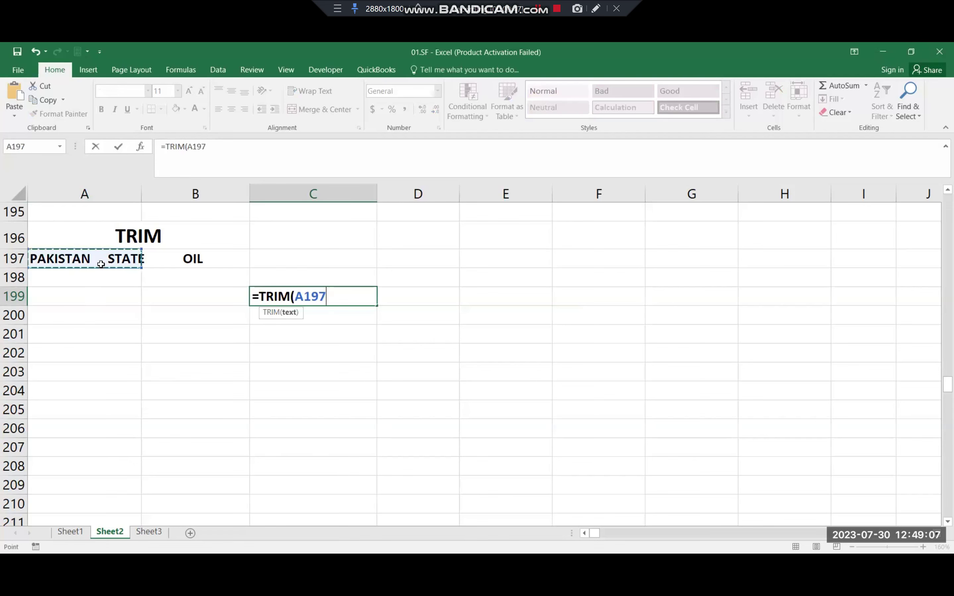
text())
key(Return)
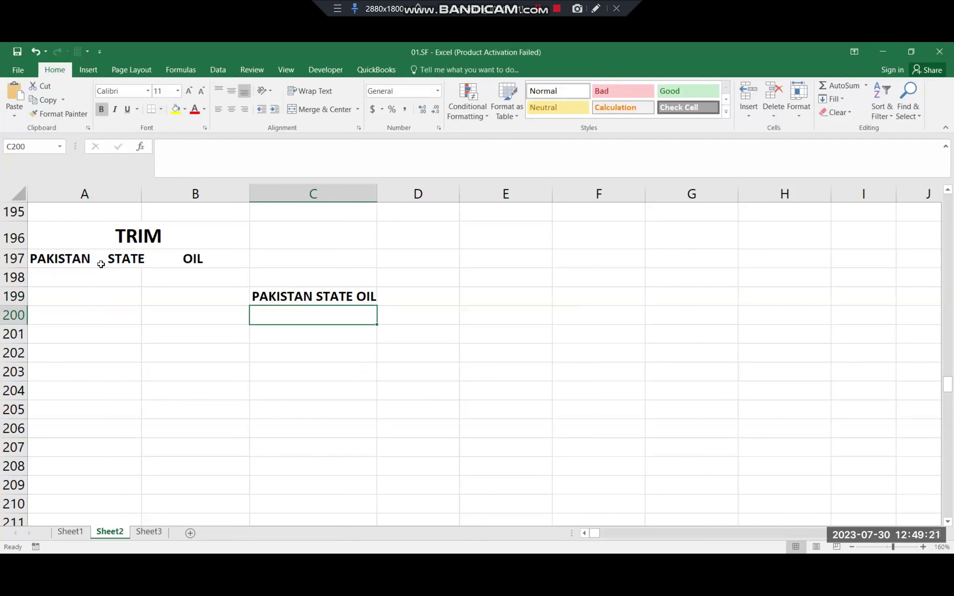
key(Up)
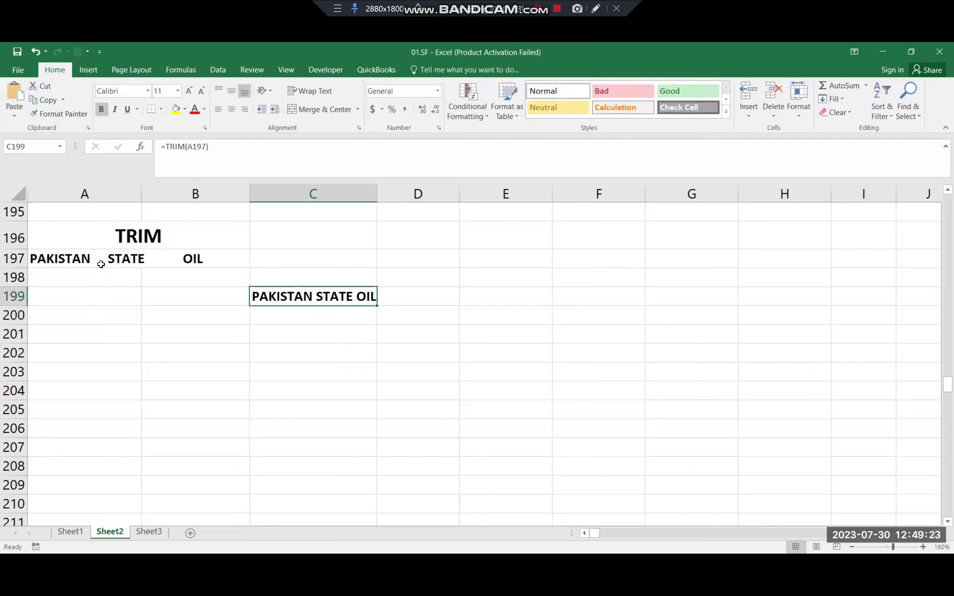
key(F2)
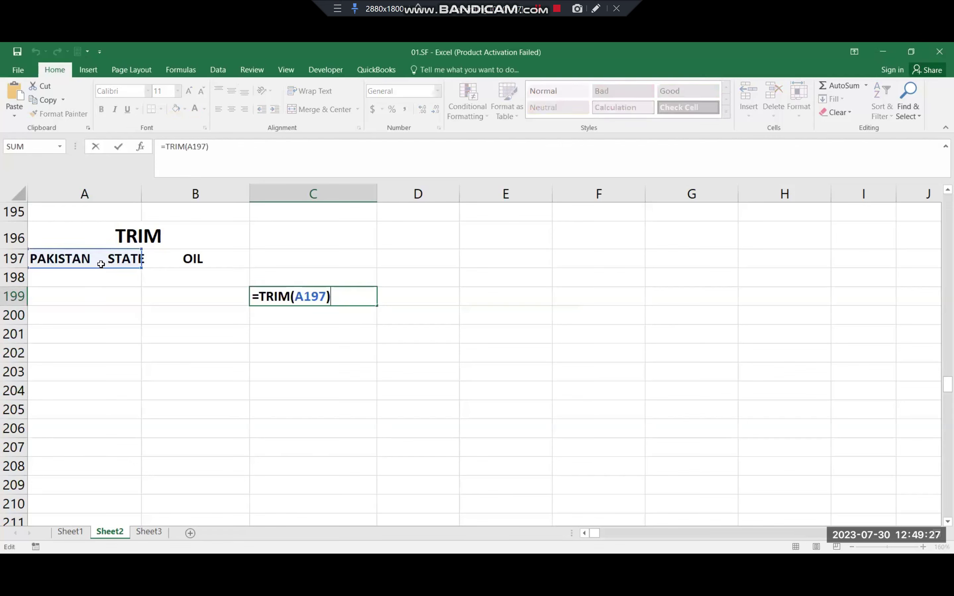
key(Return)
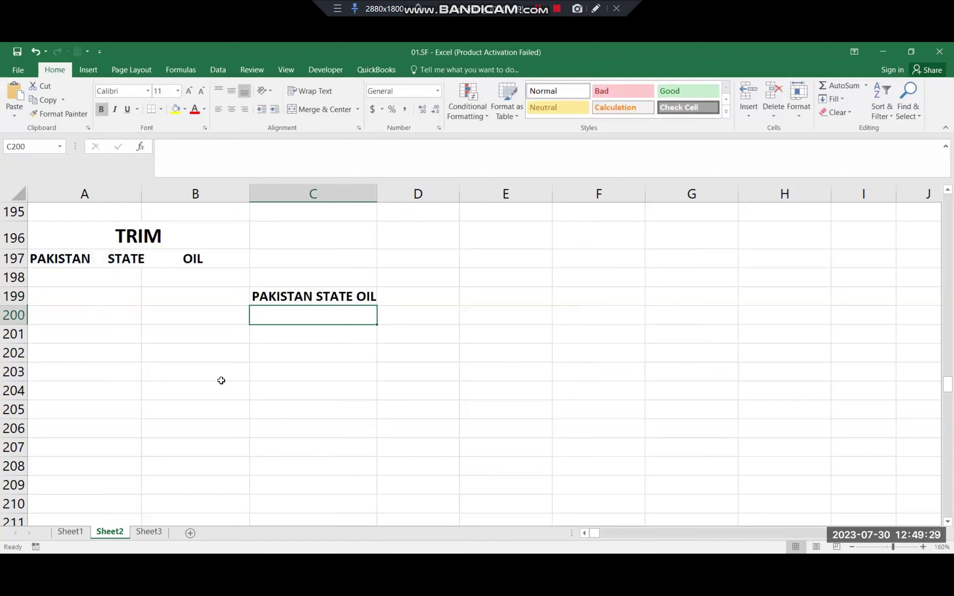
- Insert four blank rows at row 226, between the REPT and DOLLAR sections, and select cell B222
scroll(285, 362, down, 2)
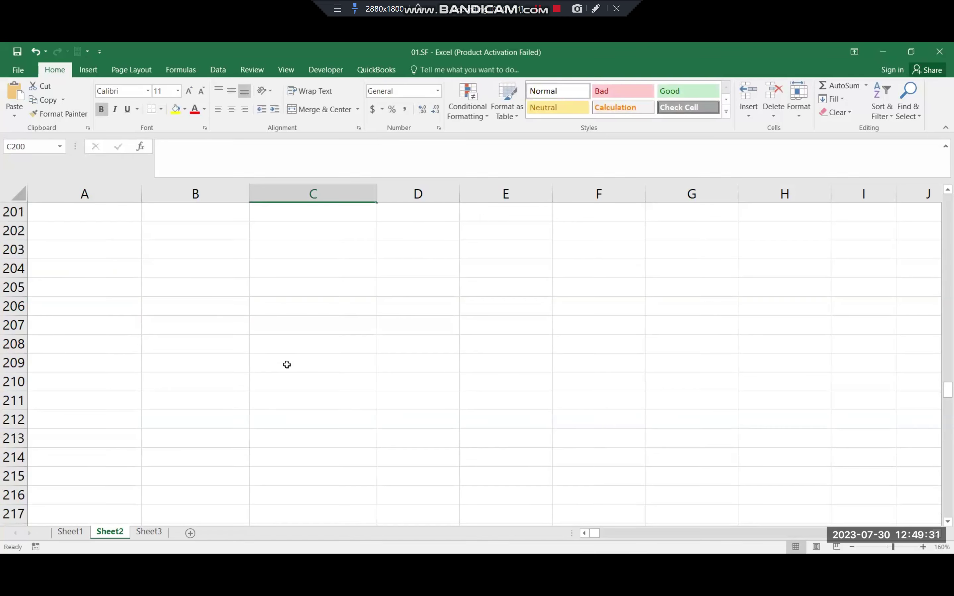
scroll(287, 364, down, 3)
scroll(286, 364, down, 3)
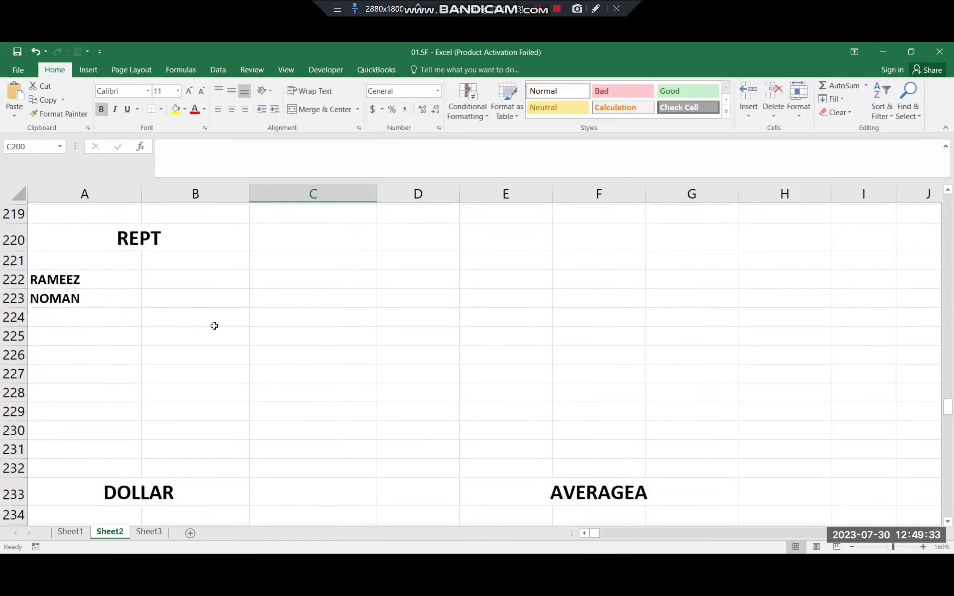
click(13, 356)
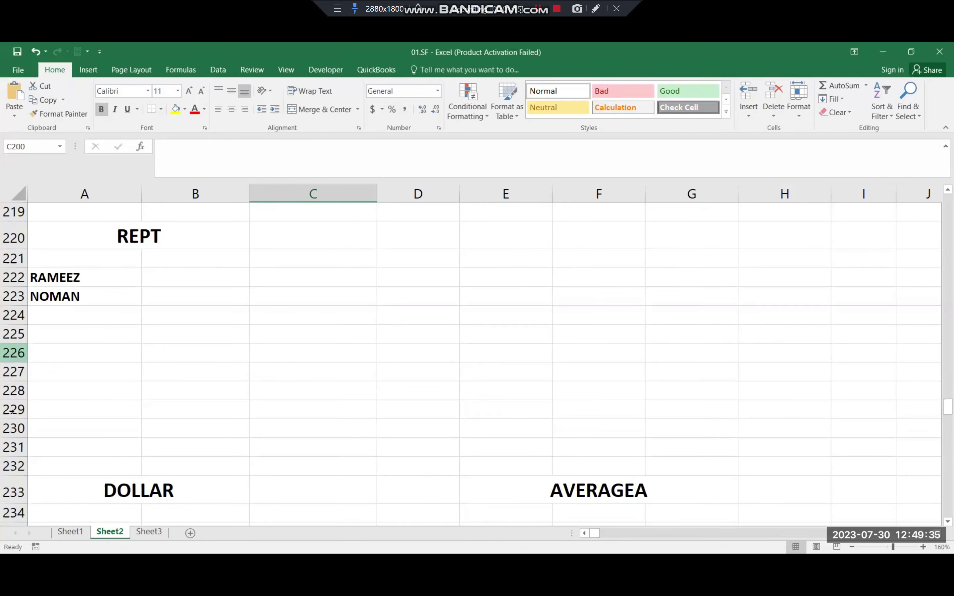
drag(12, 357, 12, 412)
key(ctrl+shift+plus)
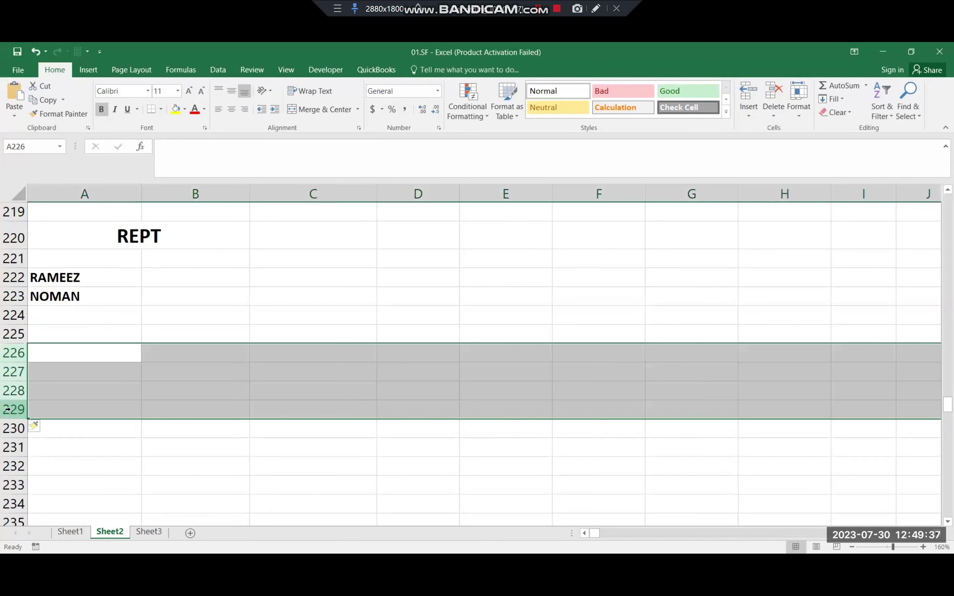
click(216, 280)
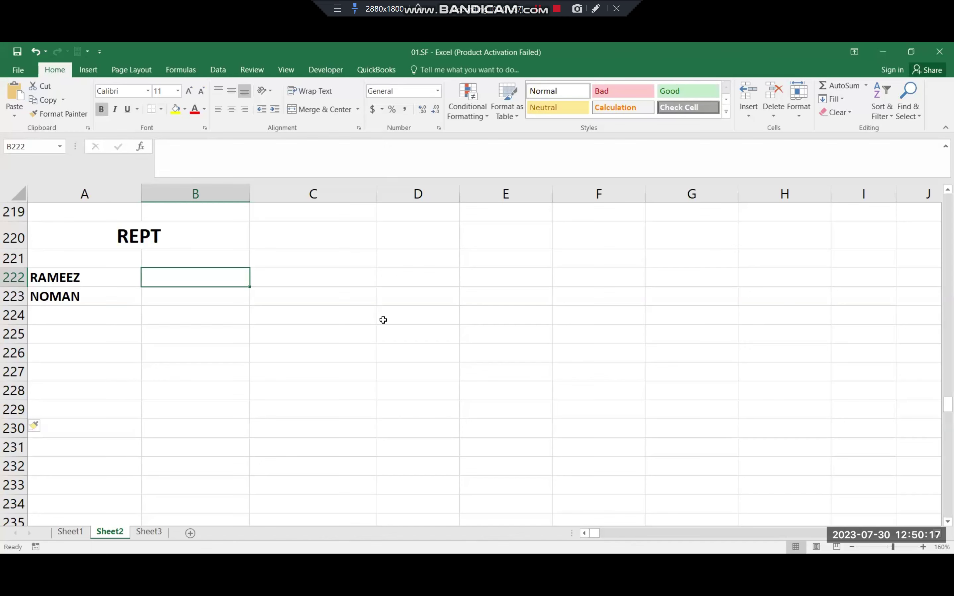
- Review the TRIM formula in cell C199 and its source text in cell A197
scroll(342, 439, up, 5)
scroll(342, 437, up, 3)
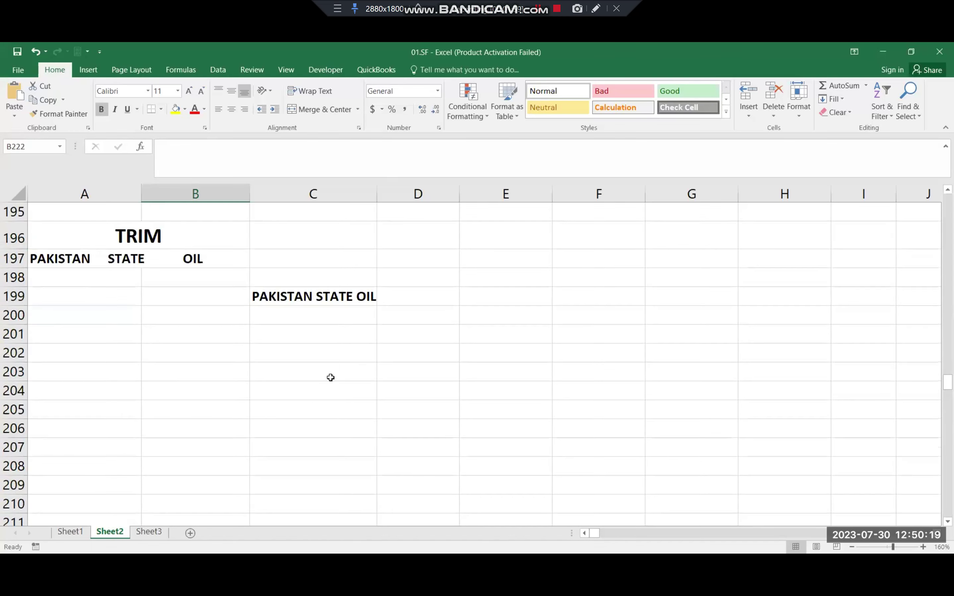
double_click(329, 293)
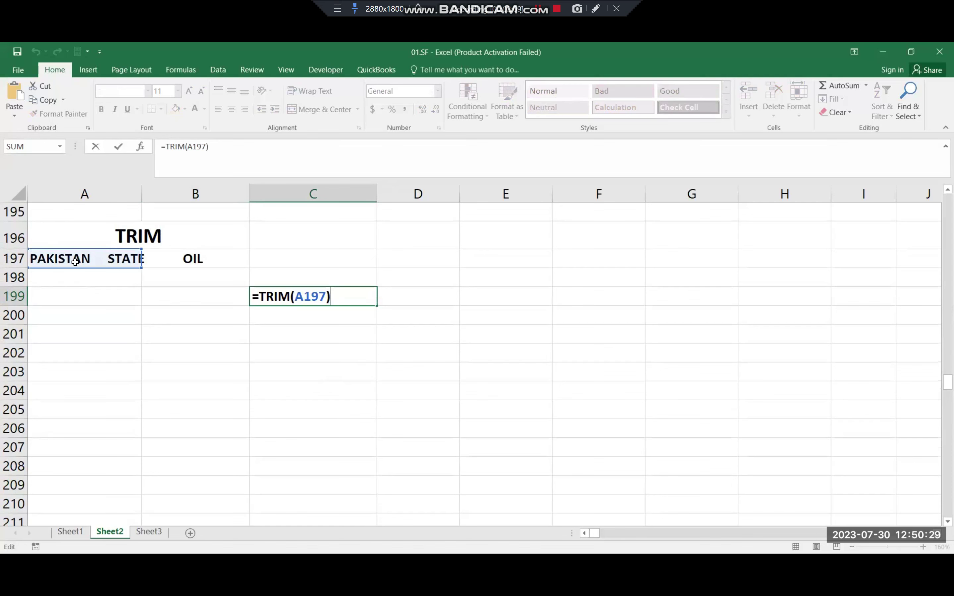
key(Tab)
click(94, 259)
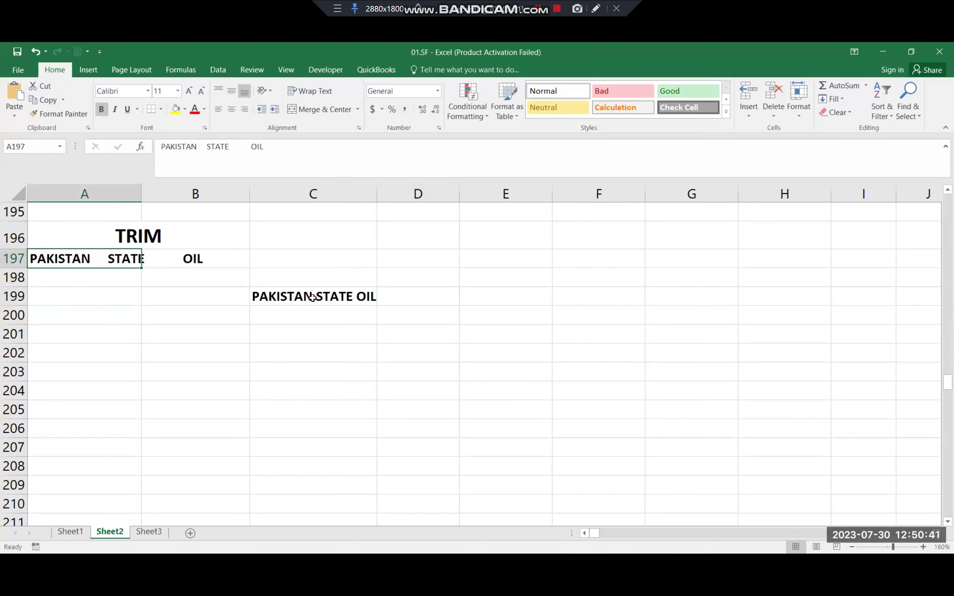
- Examine the EXACT formula in cell C184 and the two cells it compares
scroll(313, 296, up, 5)
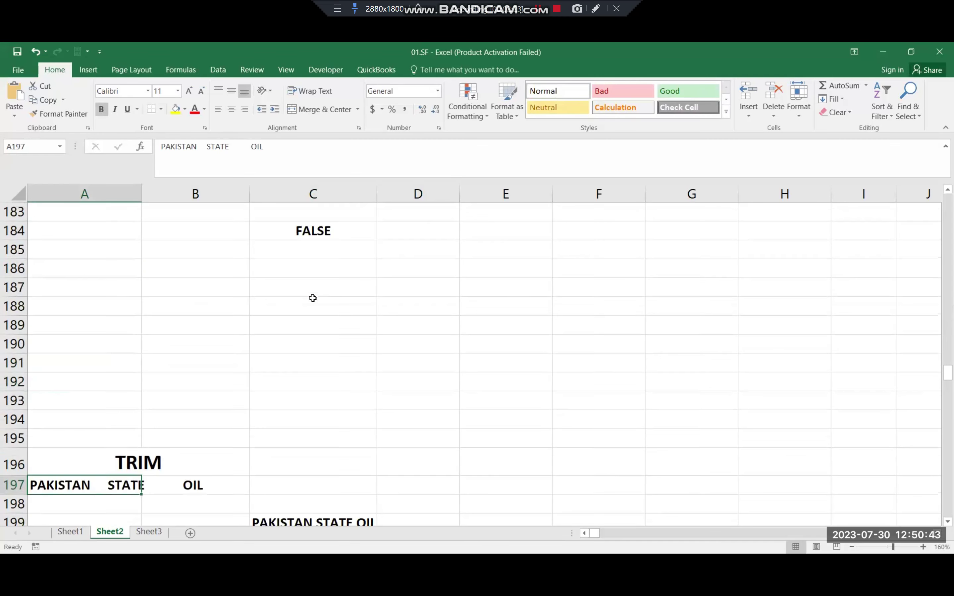
click(314, 297)
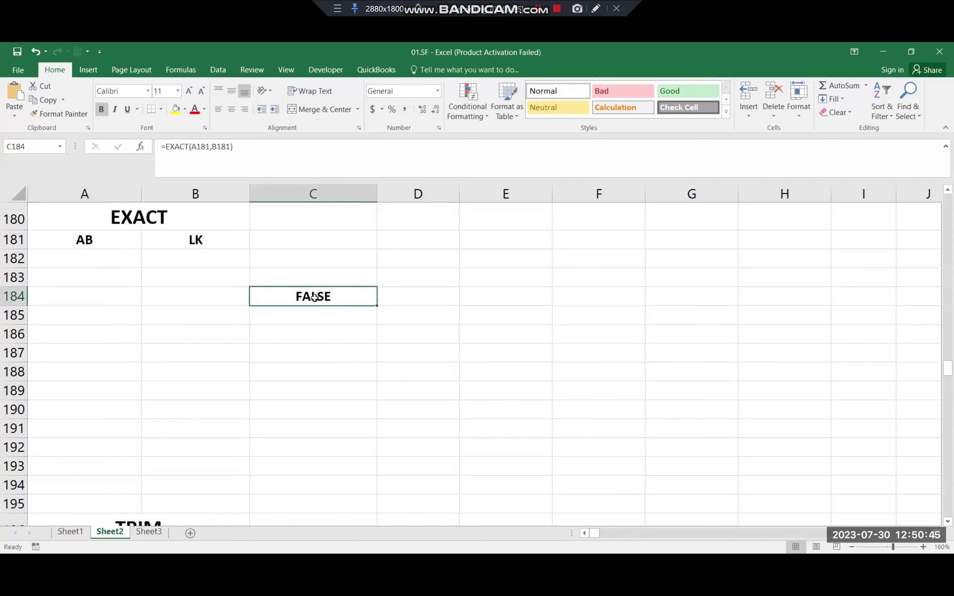
double_click(313, 297)
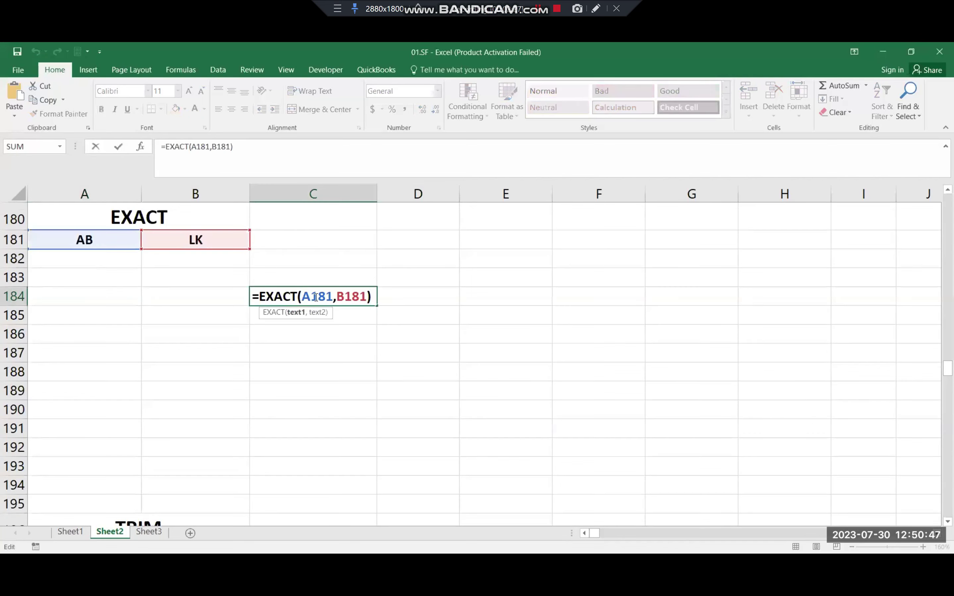
key(Tab)
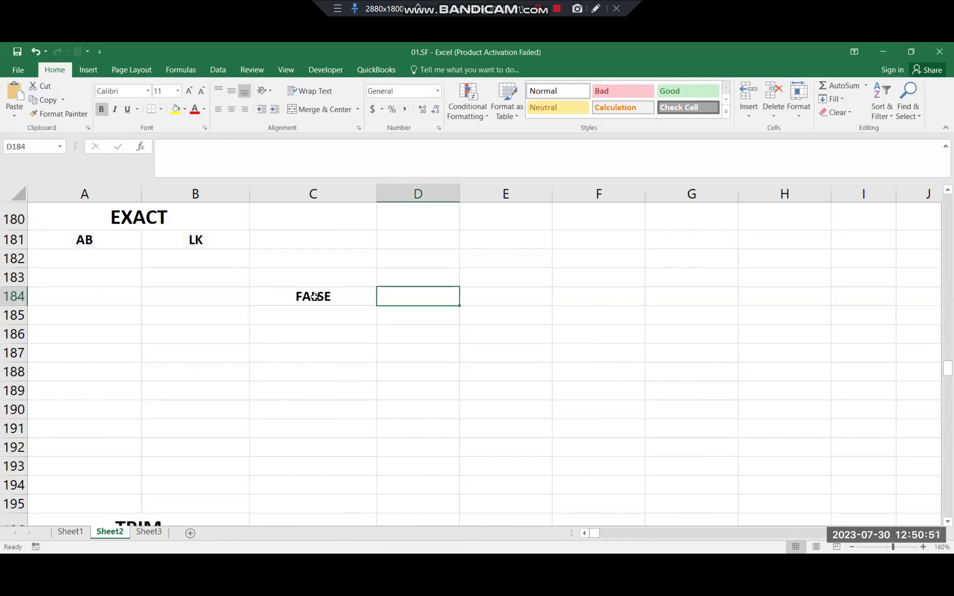
double_click(314, 296)
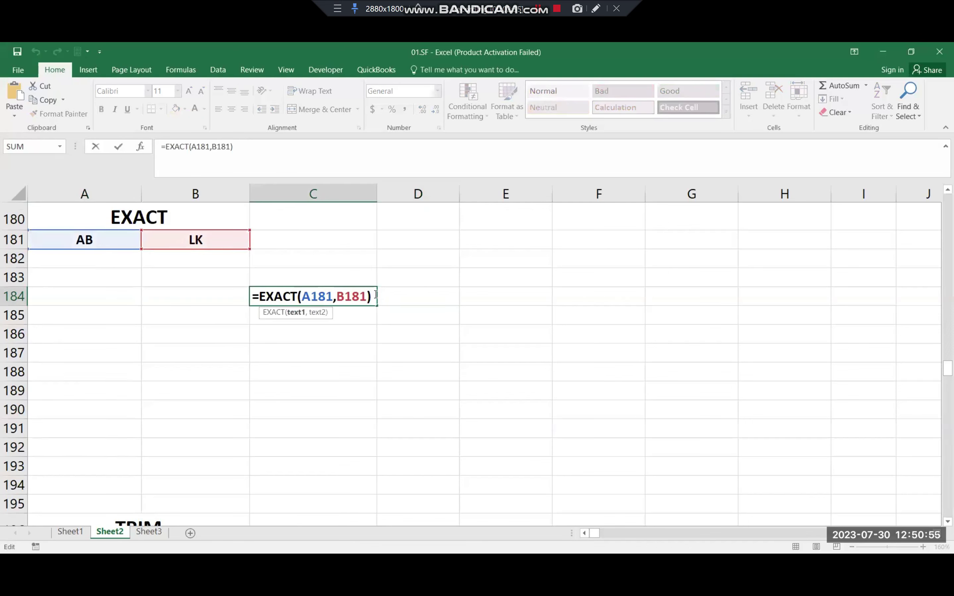
click(376, 295)
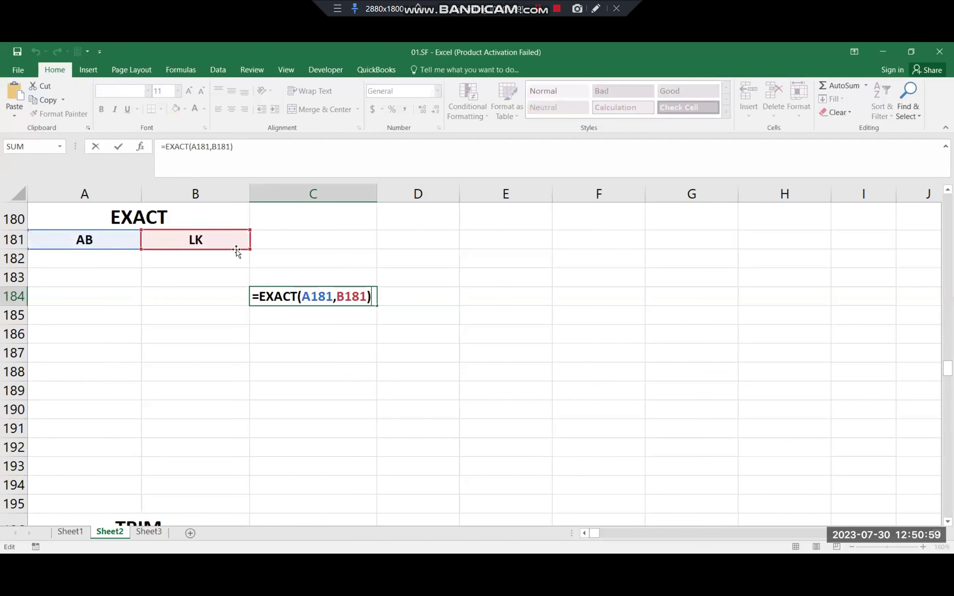
key(Tab)
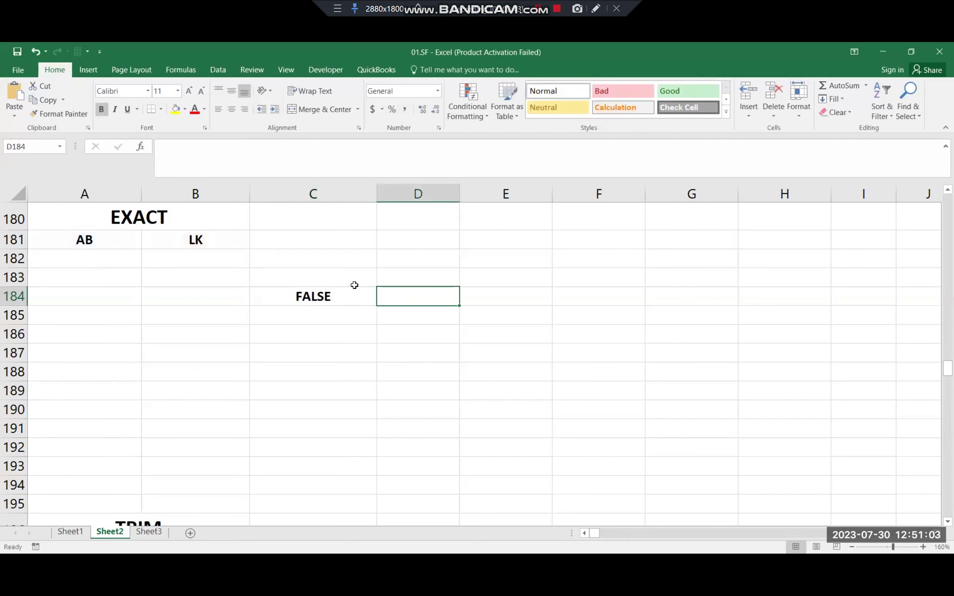
- Try AB as the text in cell B181 to test the EXACT comparison, and undo the change
click(200, 240)
text(AB)
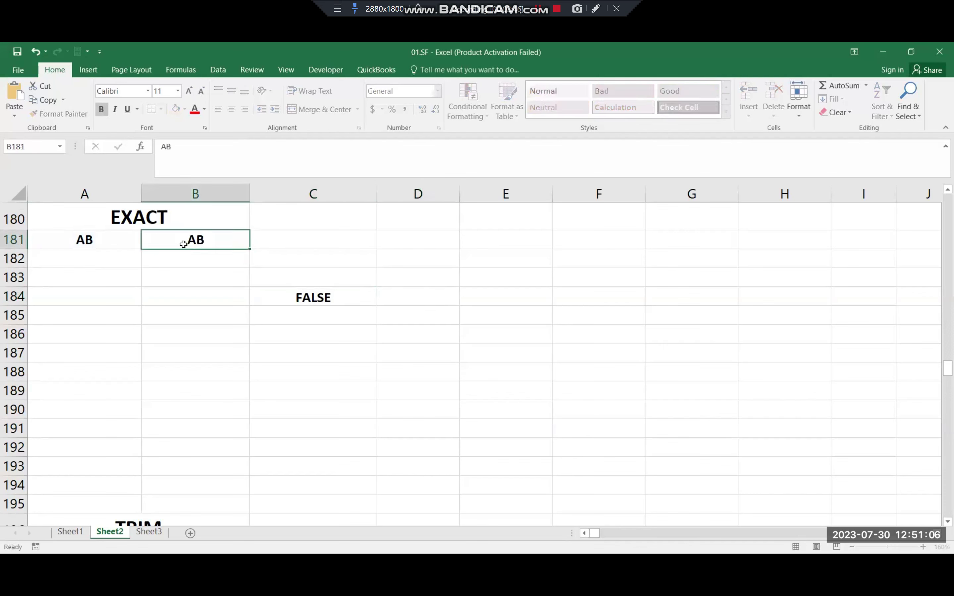
key(Return)
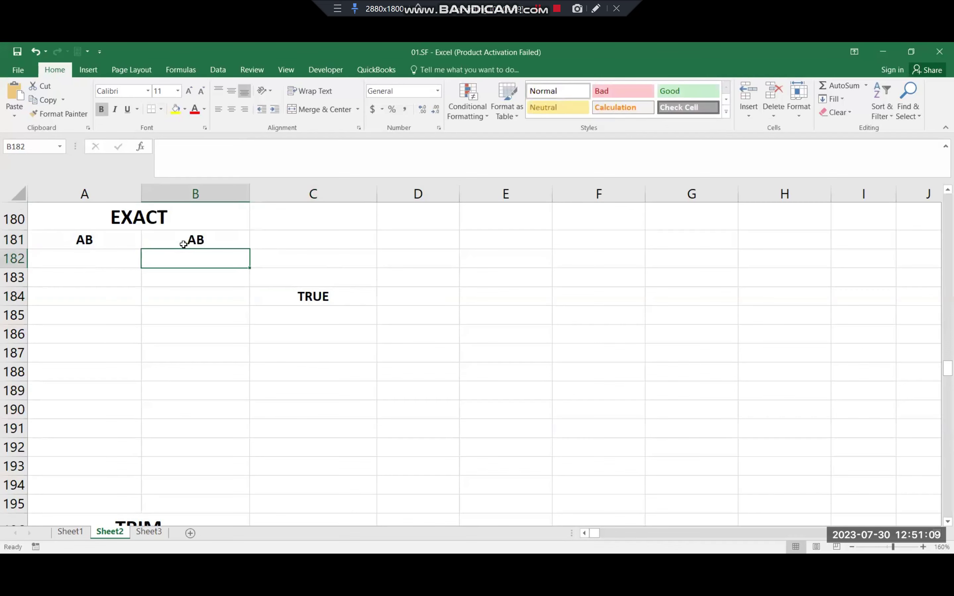
key(ctrl+z)
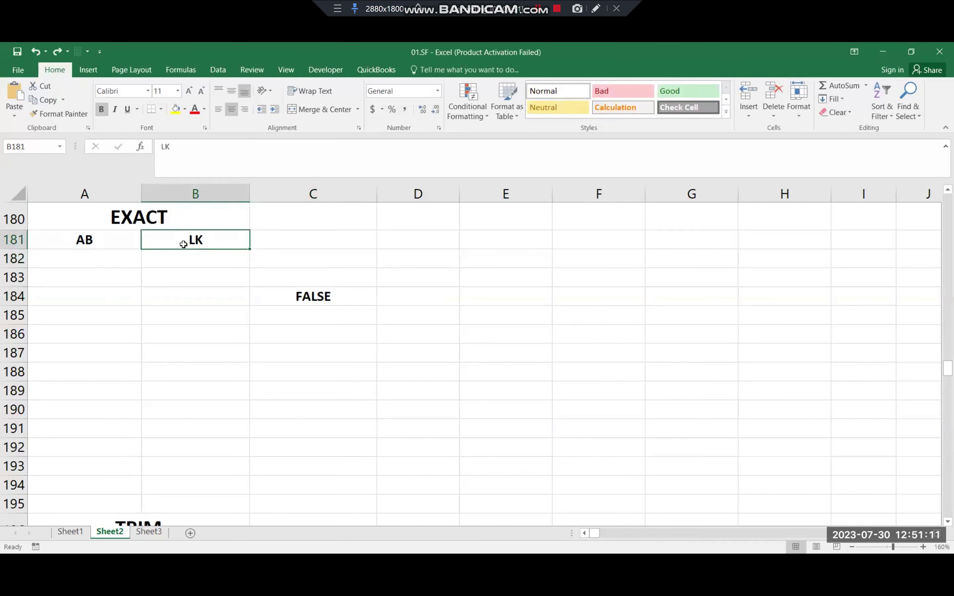
- Go to the REPT section and select cell B222 beside the first name
click(373, 371)
scroll(378, 369, down, 7)
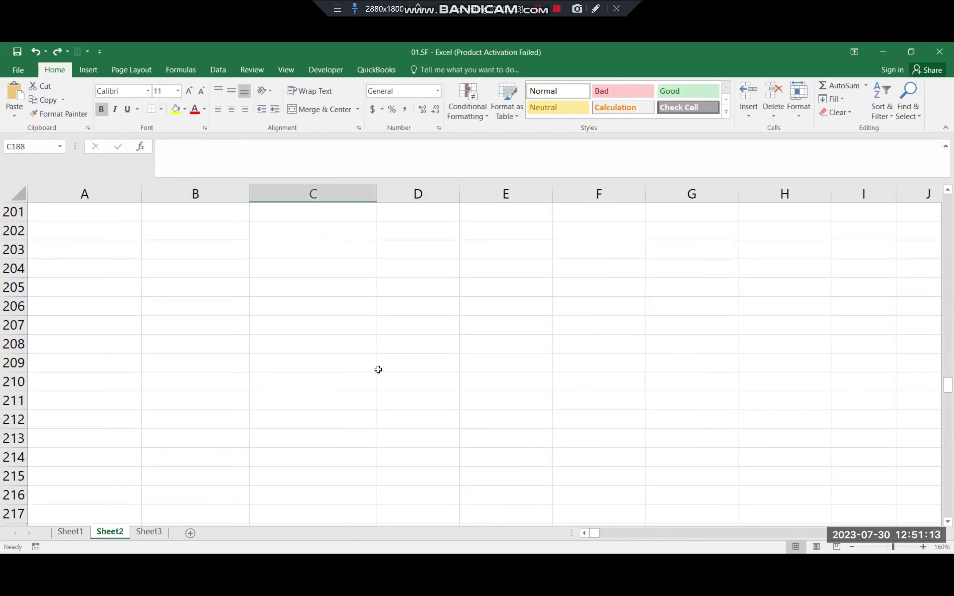
scroll(378, 369, down, 6)
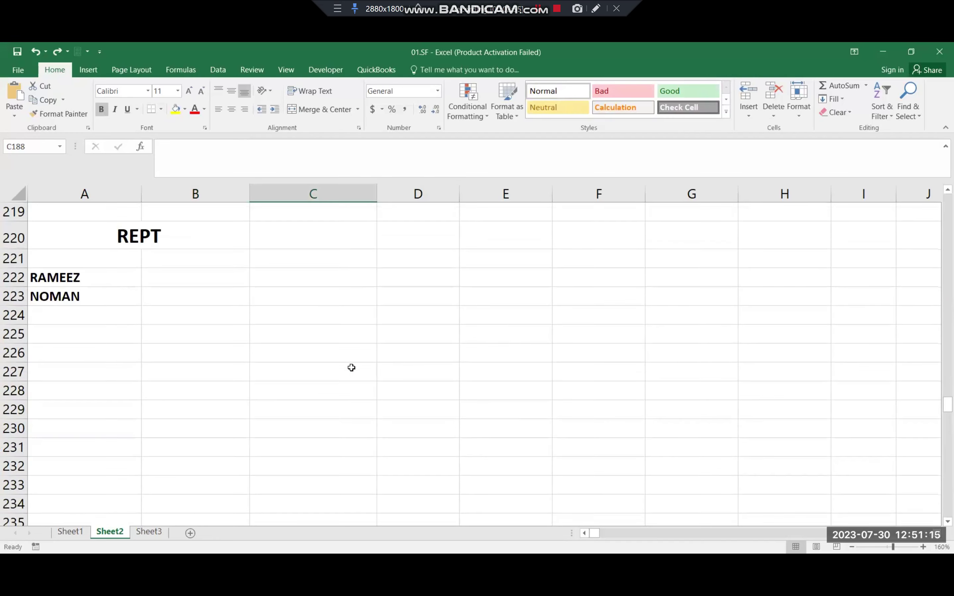
click(206, 276)
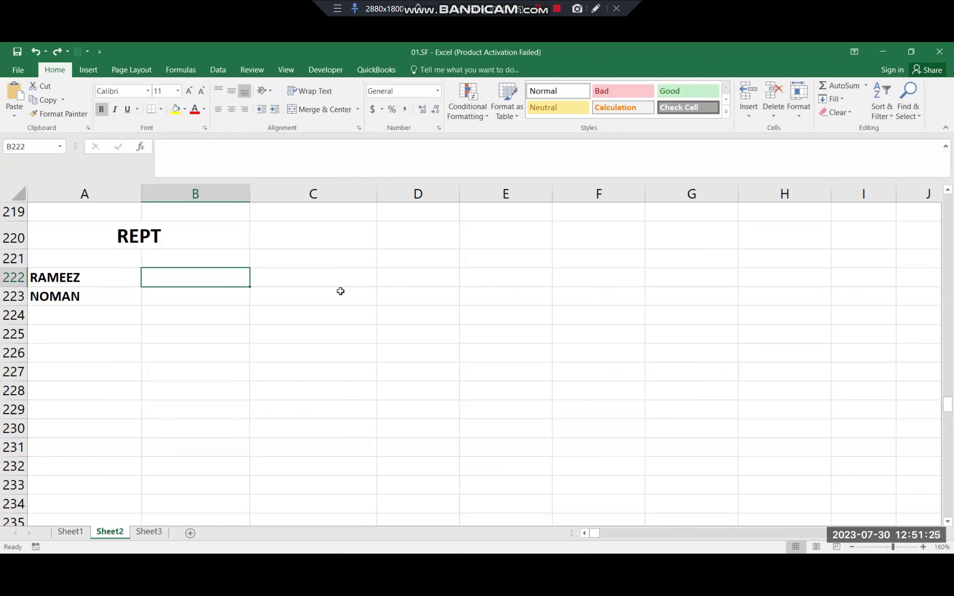
- Return to the EXACT section and open the formula in cell C184 to review its references
scroll(351, 319, up, 5)
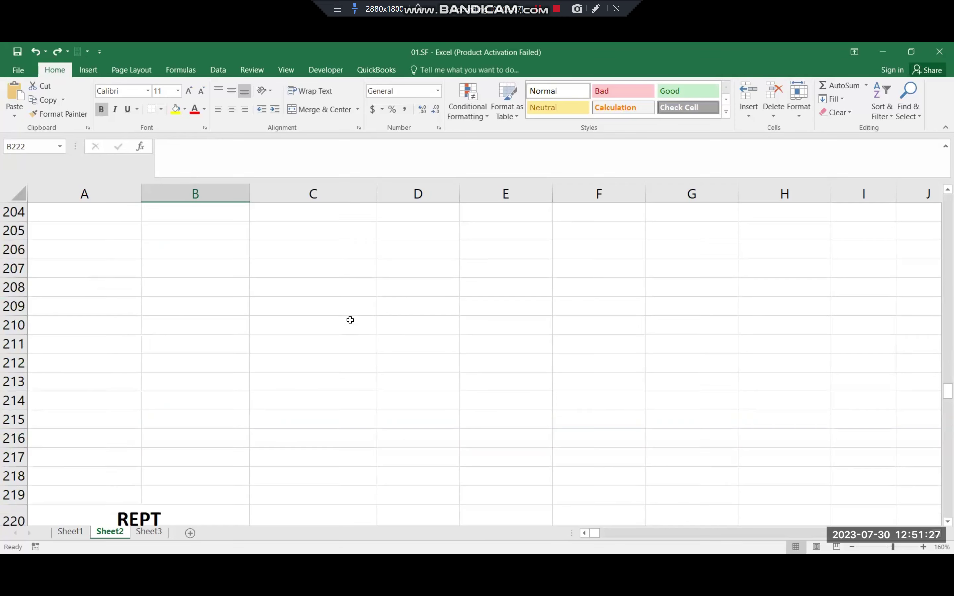
scroll(351, 319, up, 4)
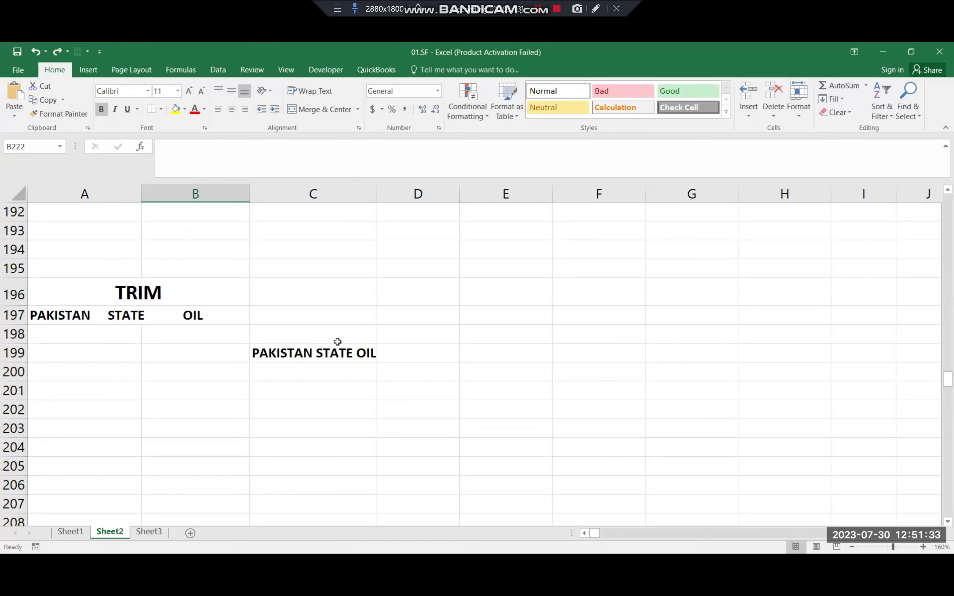
scroll(344, 333, up, 5)
scroll(345, 333, up, 1)
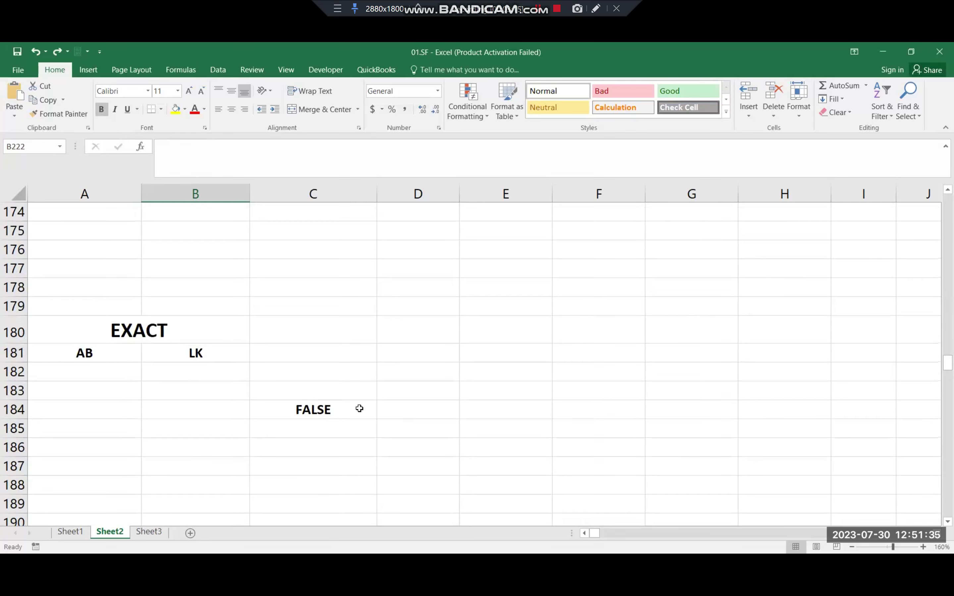
double_click(359, 408)
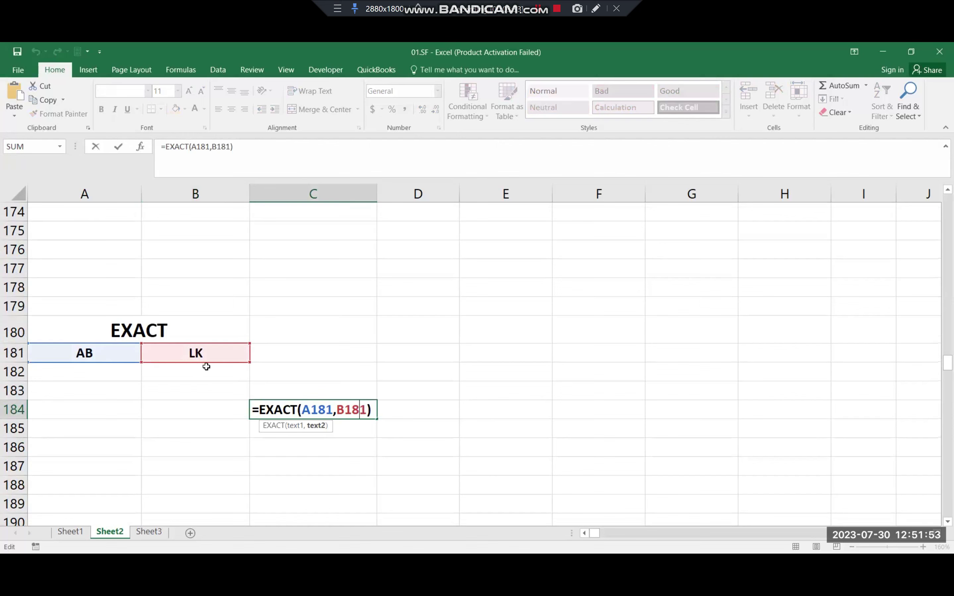
- Enter =EXACT(A181,B181) in cell C184 to compare the two texts in the EXACT section
key(Escape)
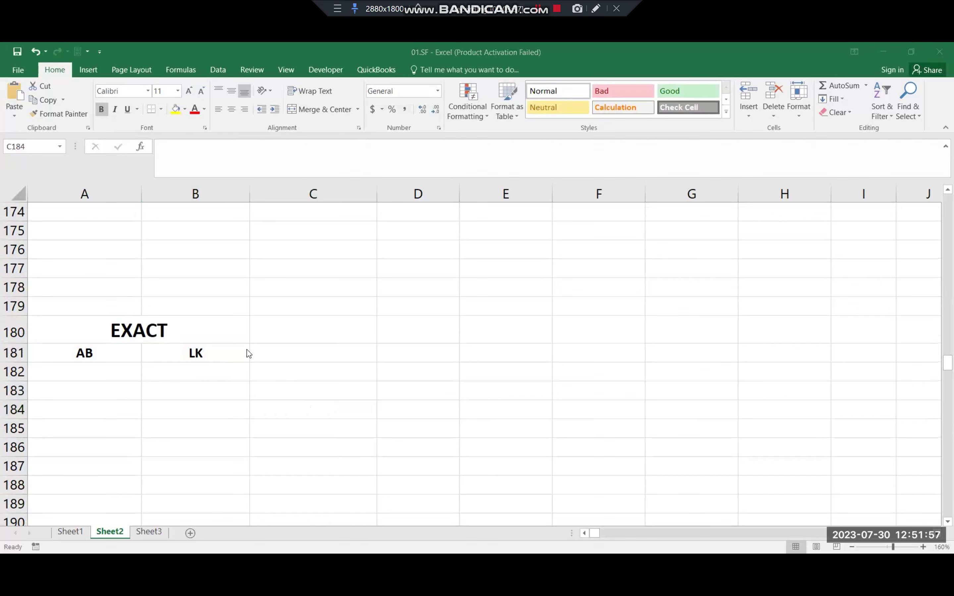
text(=)
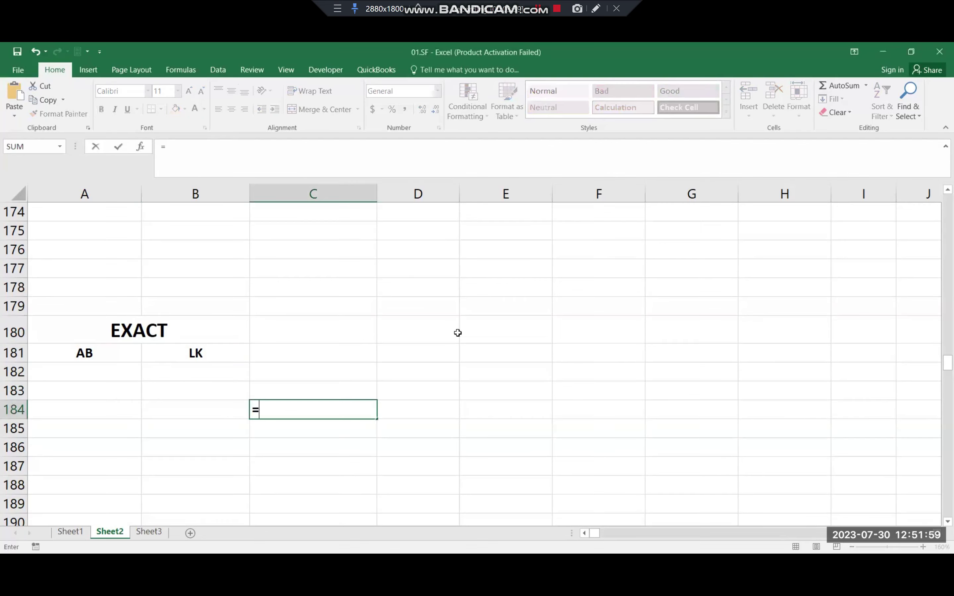
text(E)
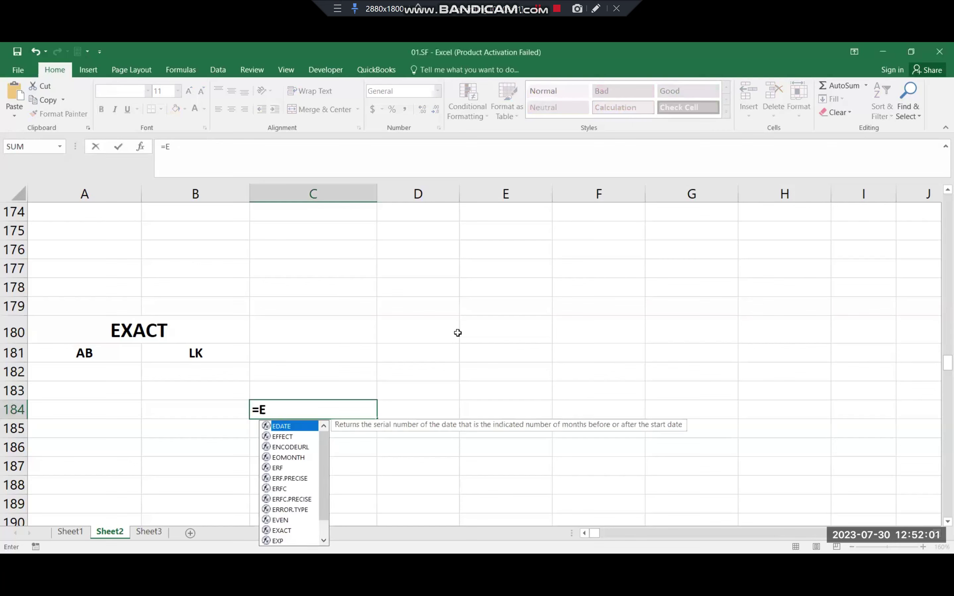
text(XACT()
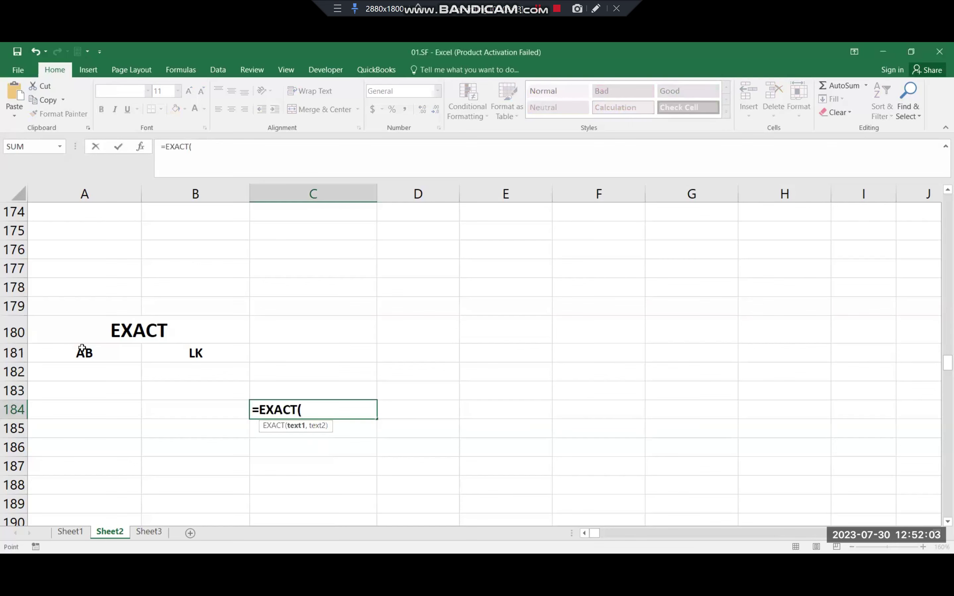
click(82, 348)
text(,)
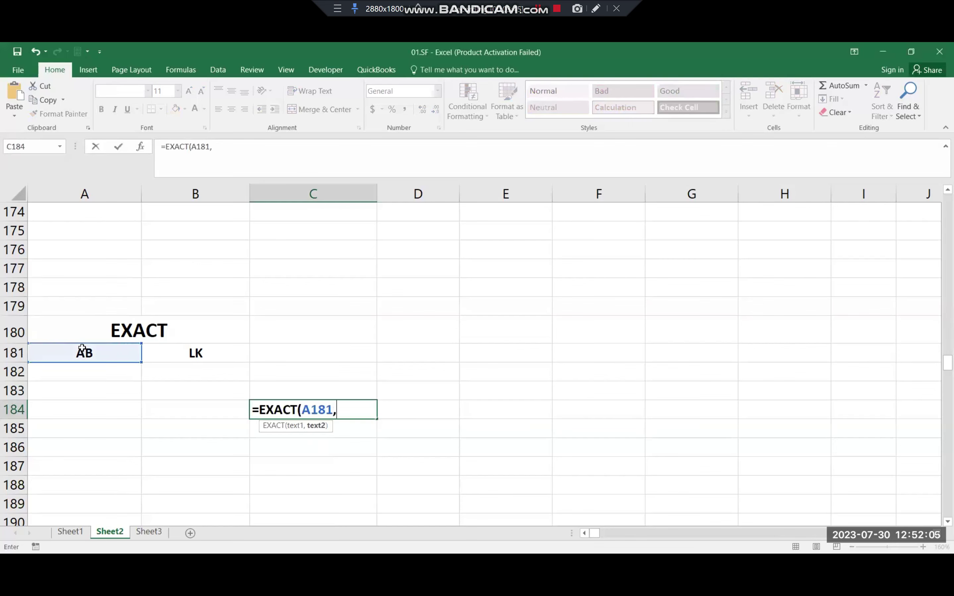
click(193, 360)
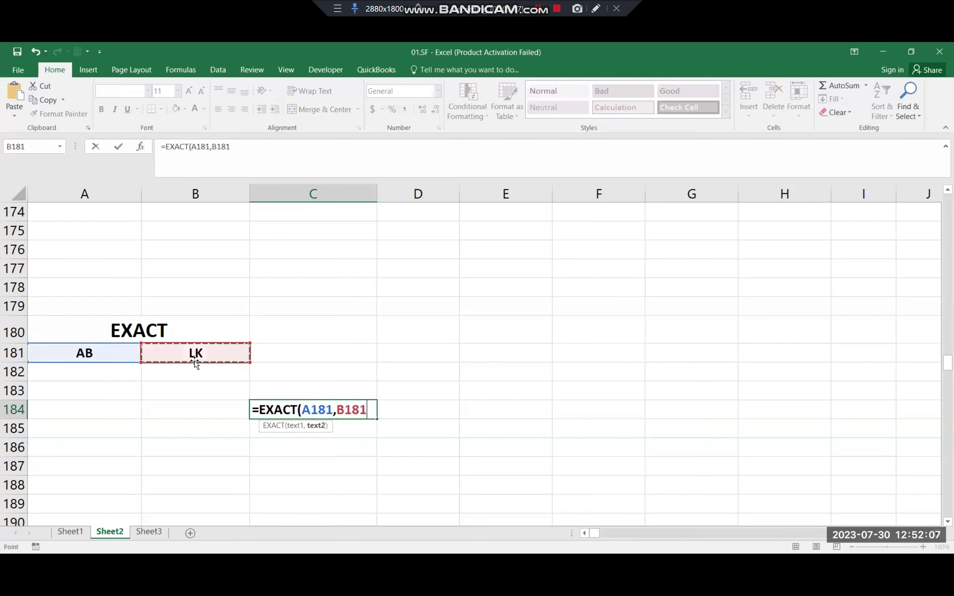
text())
key(Return)
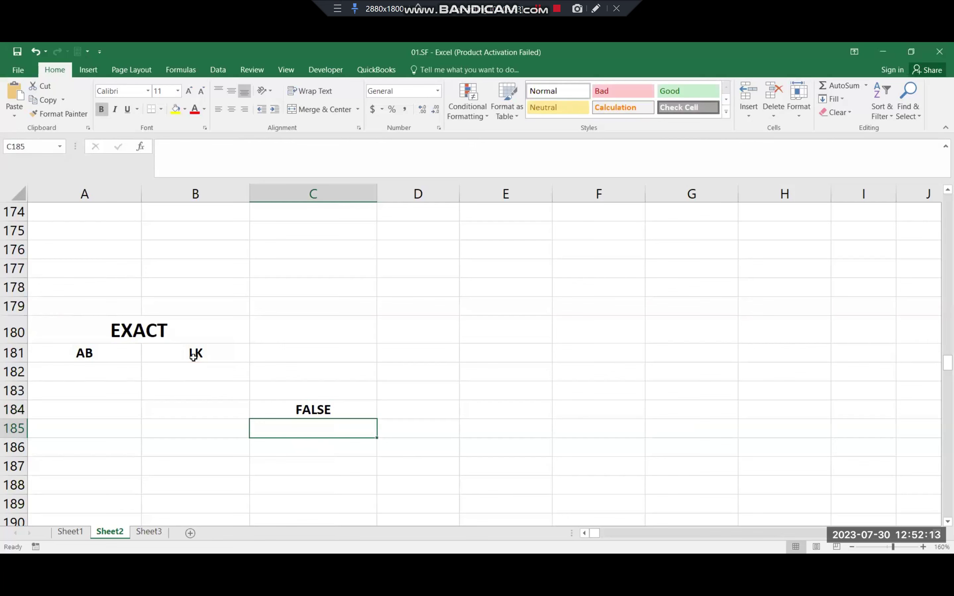
- Try AB as the text in cell B181 and review the references of the EXACT formula in cell C184
click(196, 356)
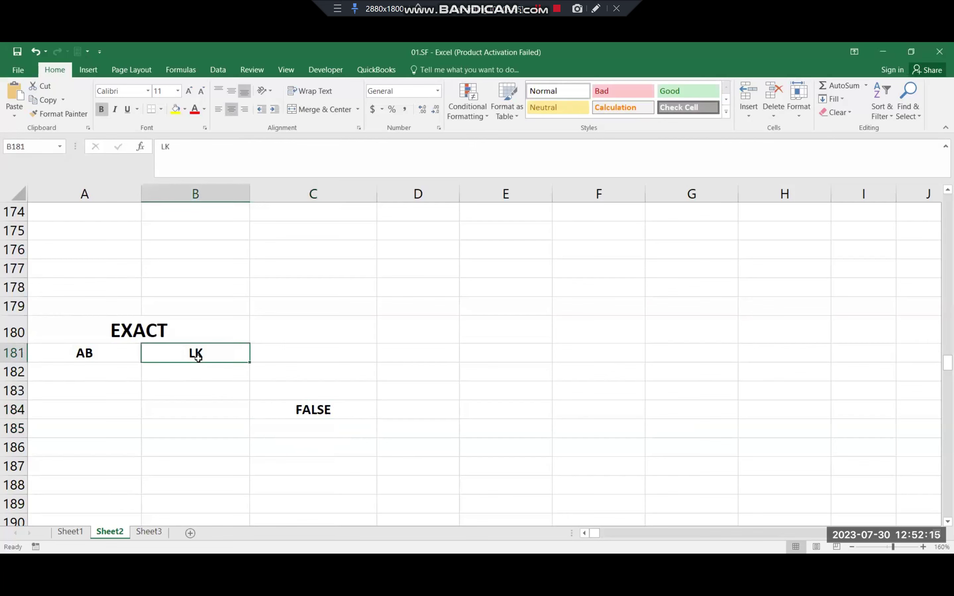
text(AB)
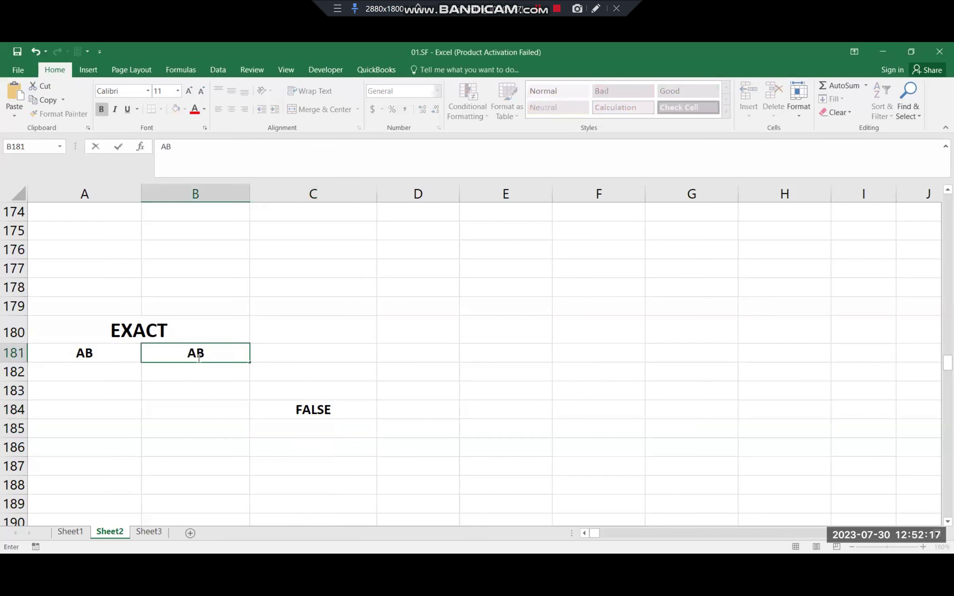
key(Return)
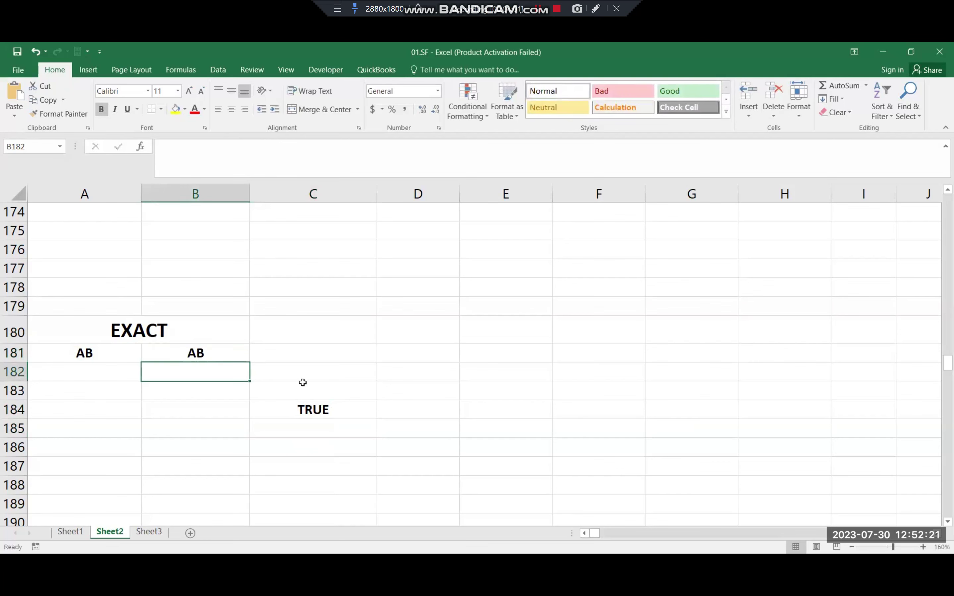
click(340, 412)
double_click(341, 412)
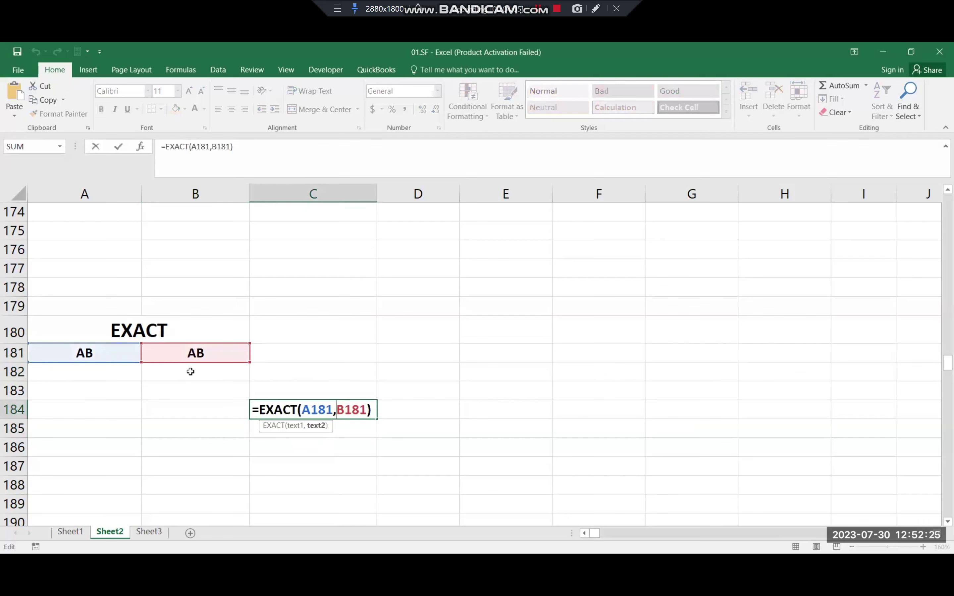
key(Escape)
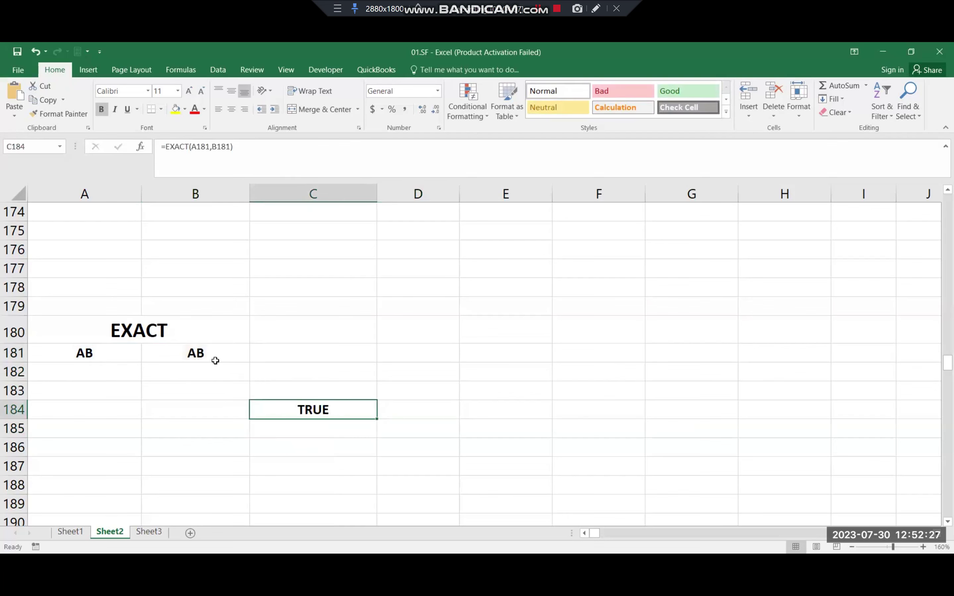
- Set the text in cell B181 to SD and check the EXACT comparison in cell C184
click(218, 347)
text(SD)
key(Tab)
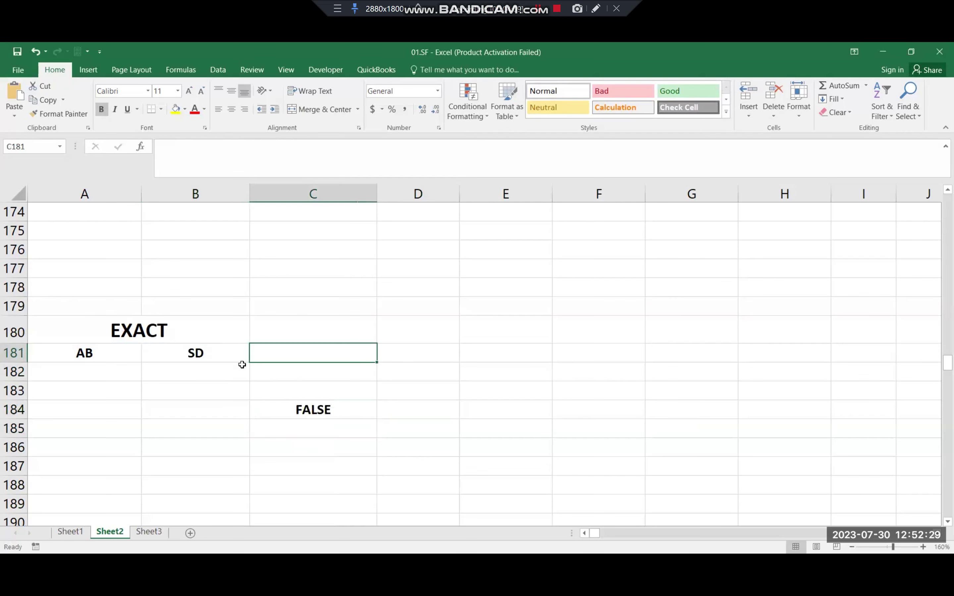
click(330, 408)
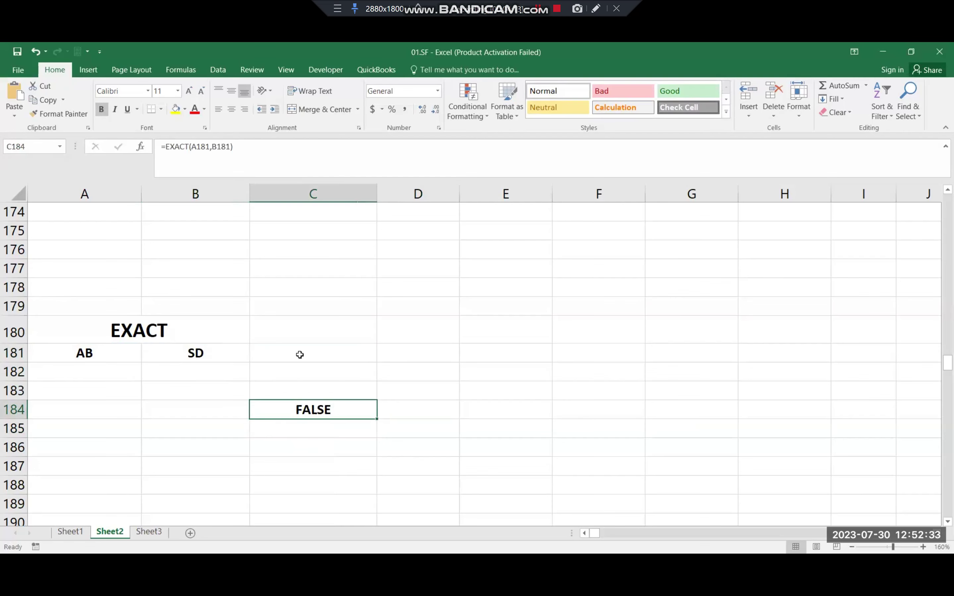
click(369, 355)
- In the REPT section, enter =REPT(A222,10) in cell B222 to repeat the first name 10 times
scroll(380, 339, down, 1)
scroll(380, 339, down, 9)
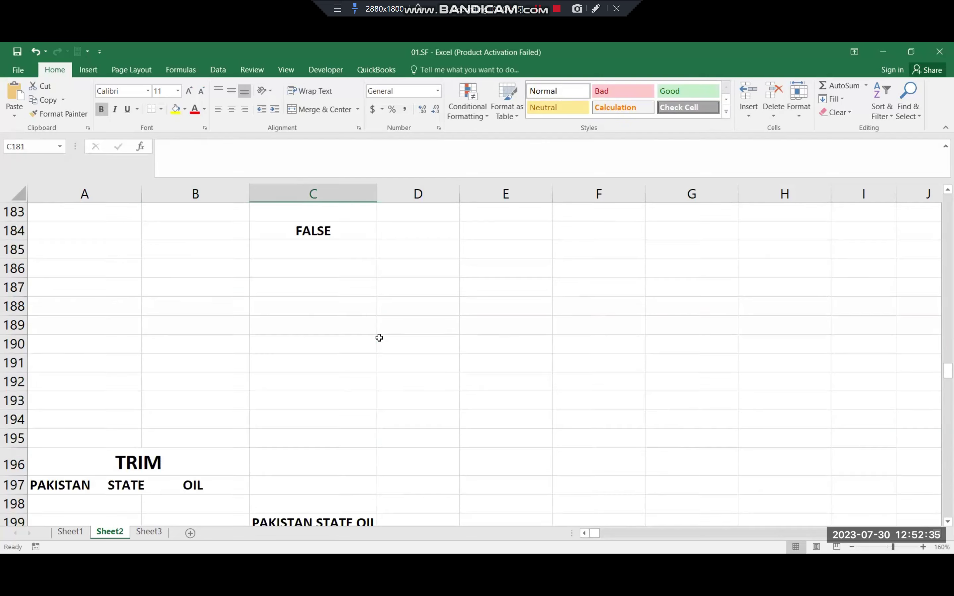
scroll(378, 337, down, 3)
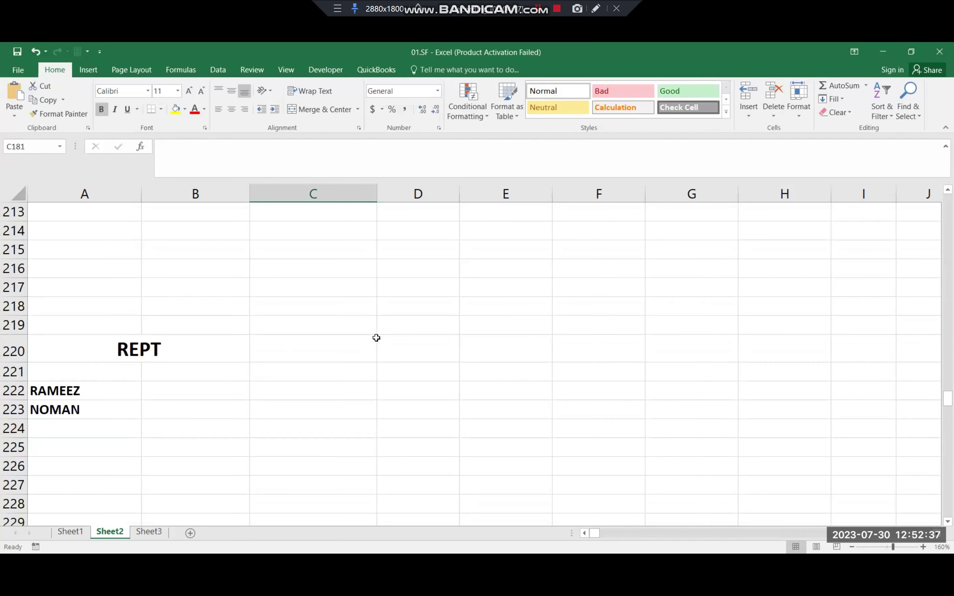
scroll(376, 338, down, 2)
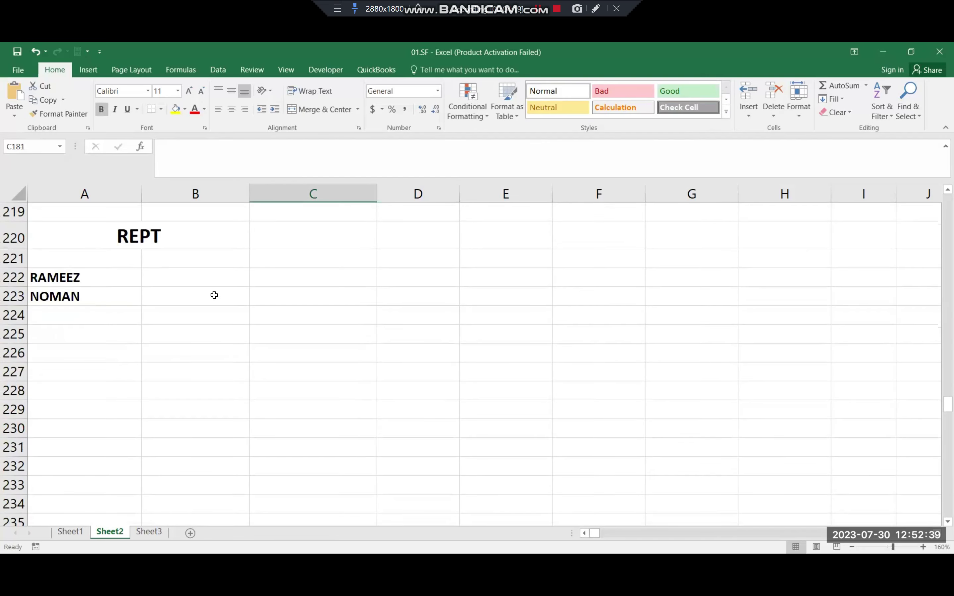
click(195, 278)
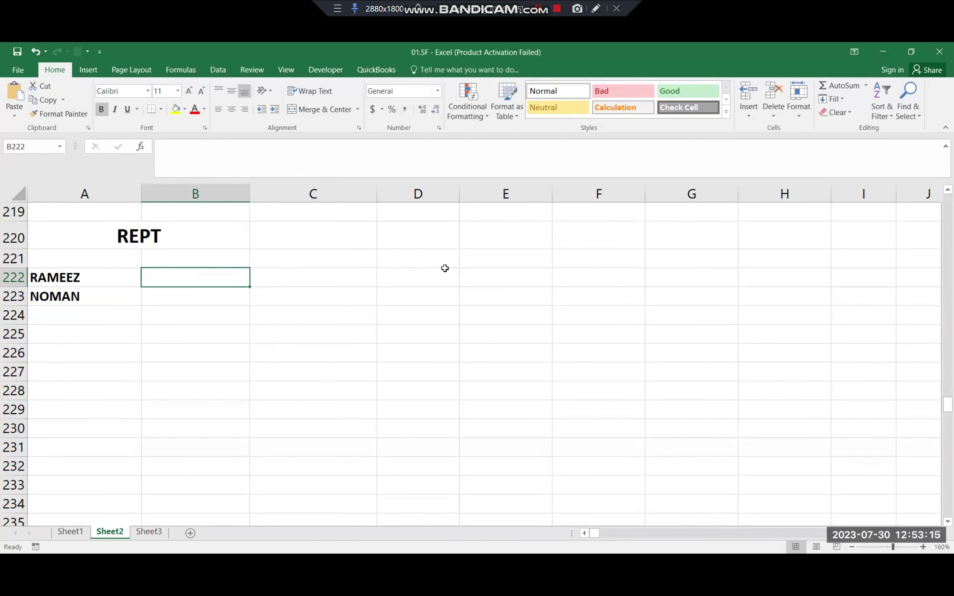
click(284, 300)
click(207, 272)
text(=)
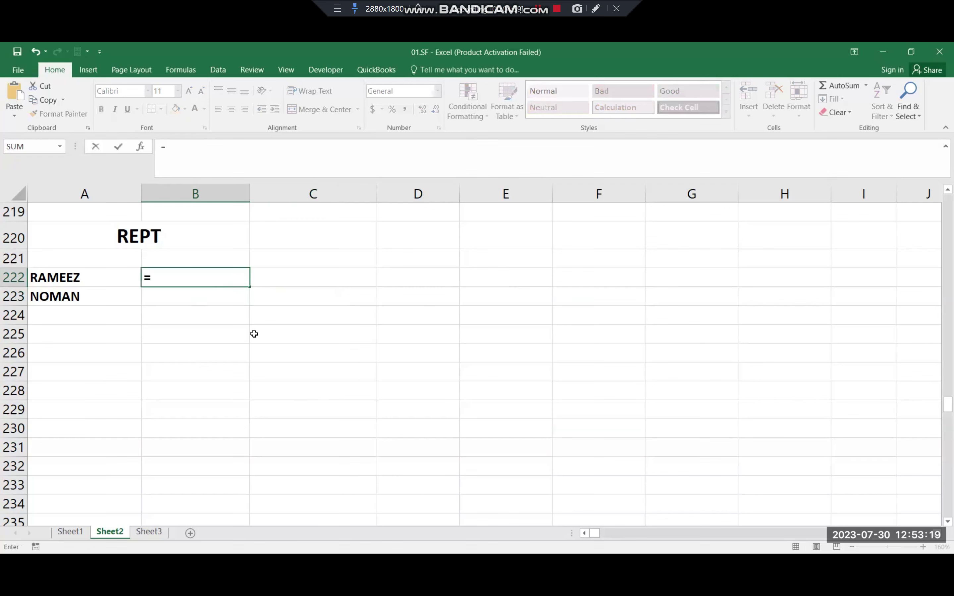
text(REP)
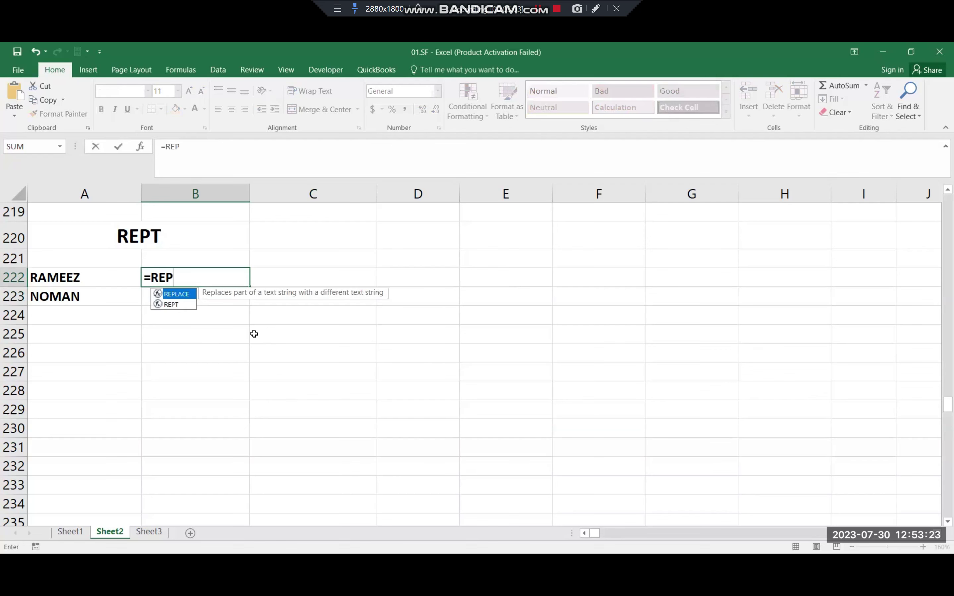
text(T)
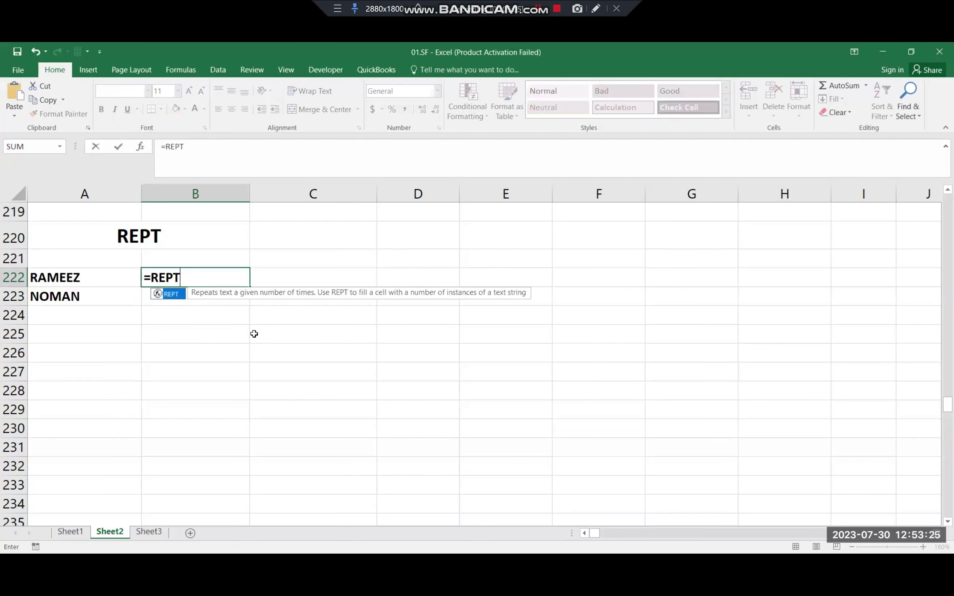
text(()
key(Left)
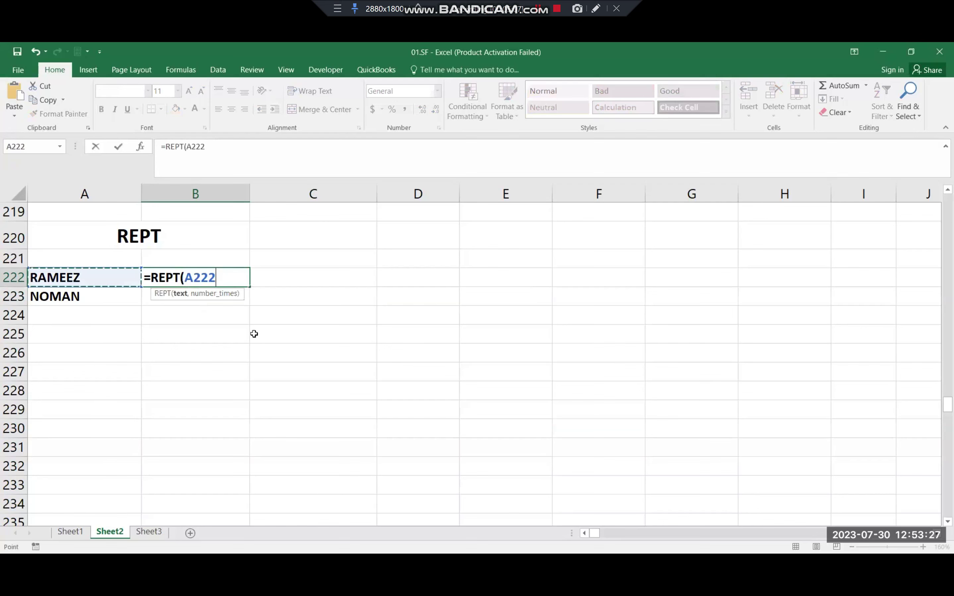
text(,)
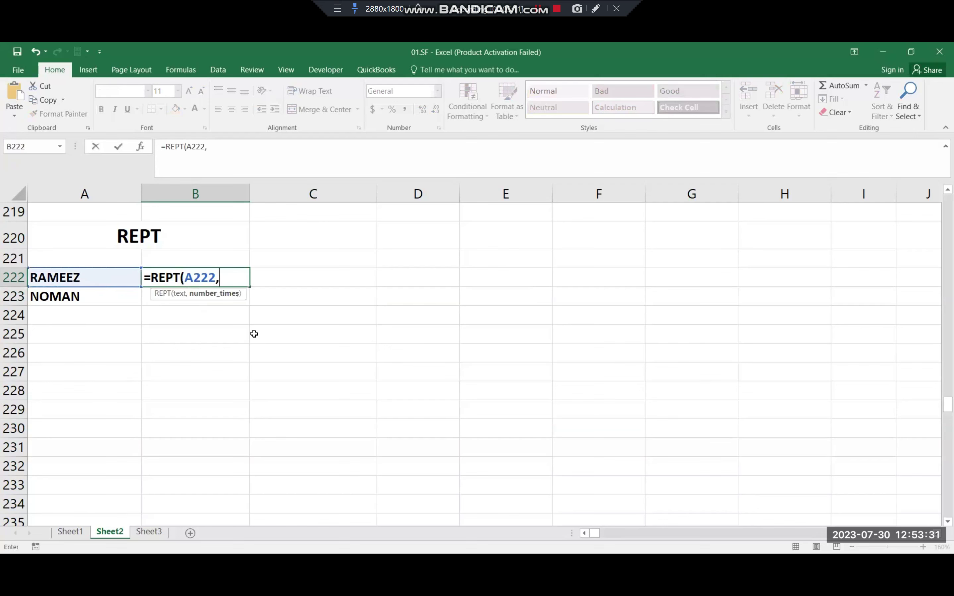
text(10))
key(Return)
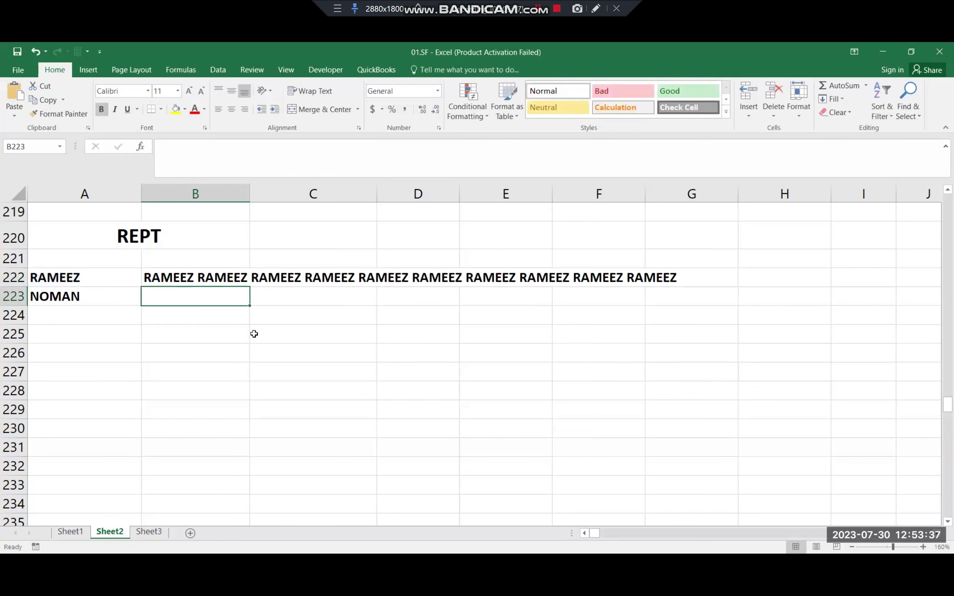
- Fill the REPT formula from cell B222 down to cell B223 for the second name
click(247, 278)
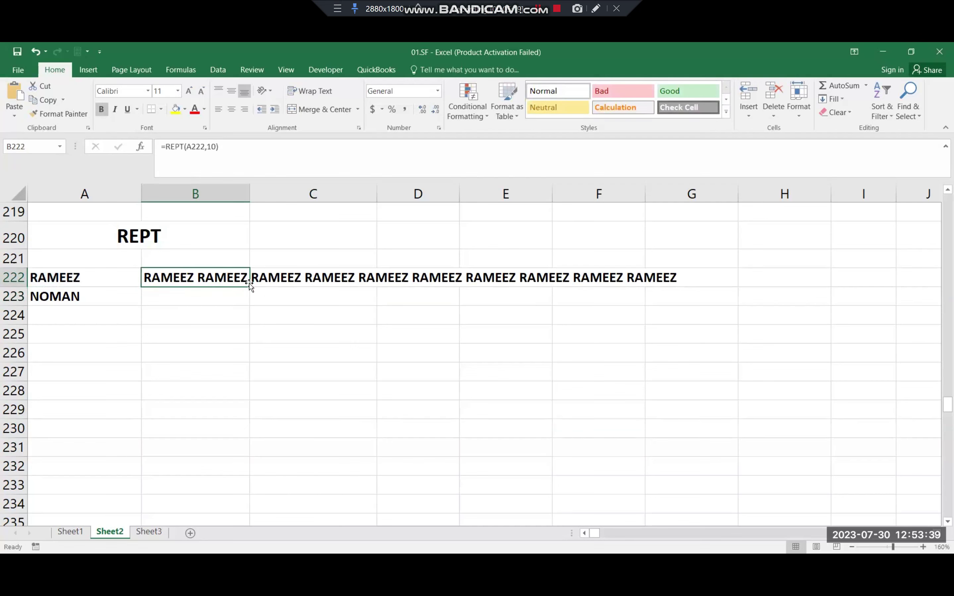
drag(250, 288, 250, 306)
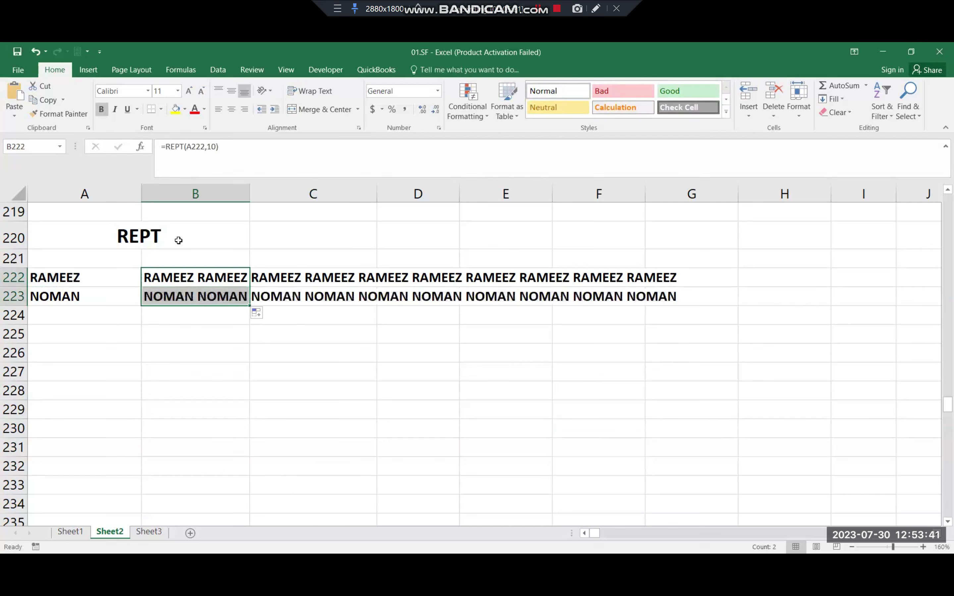
click(102, 280)
- Try 100 as the repeat count in cell B222's REPT formula, view the repeated text along the row, and undo the change
double_click(171, 277)
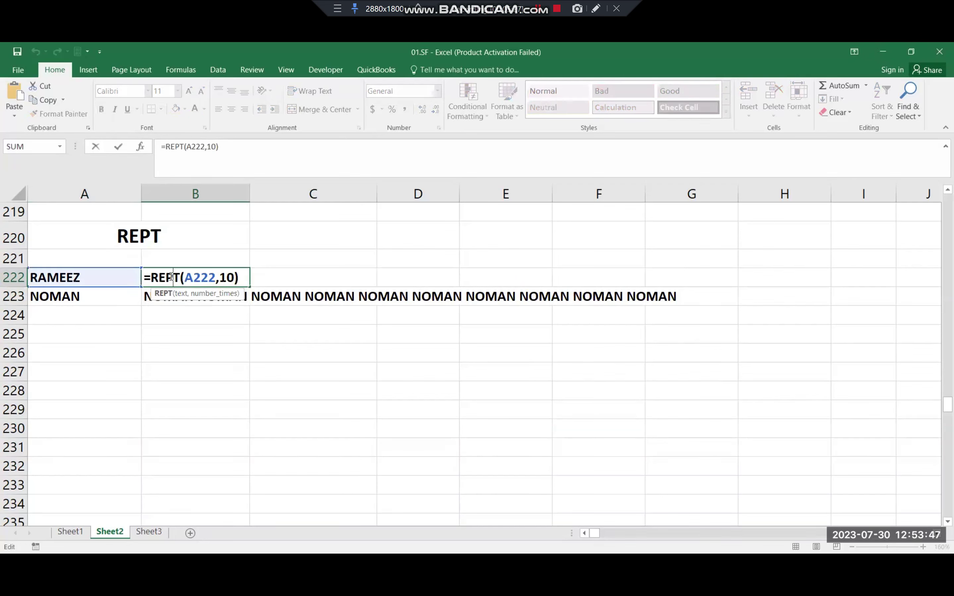
click(234, 277)
text(0)
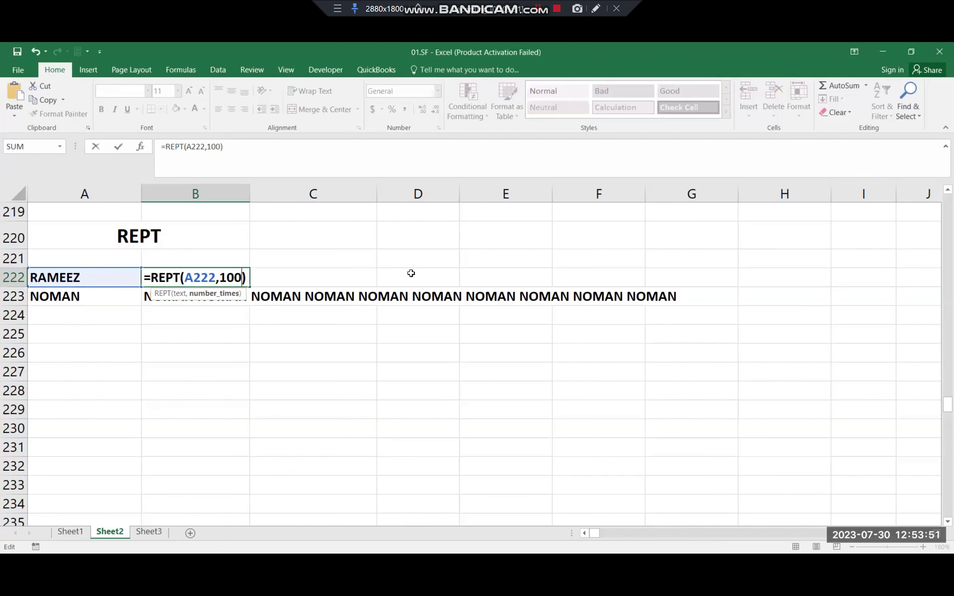
key(Return)
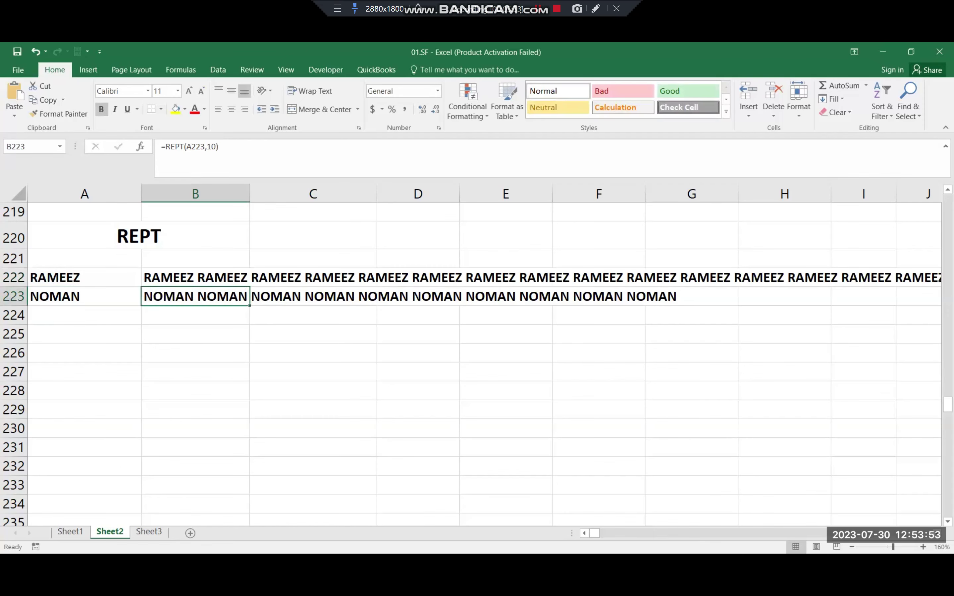
click(938, 534)
drag(938, 534, 939, 534)
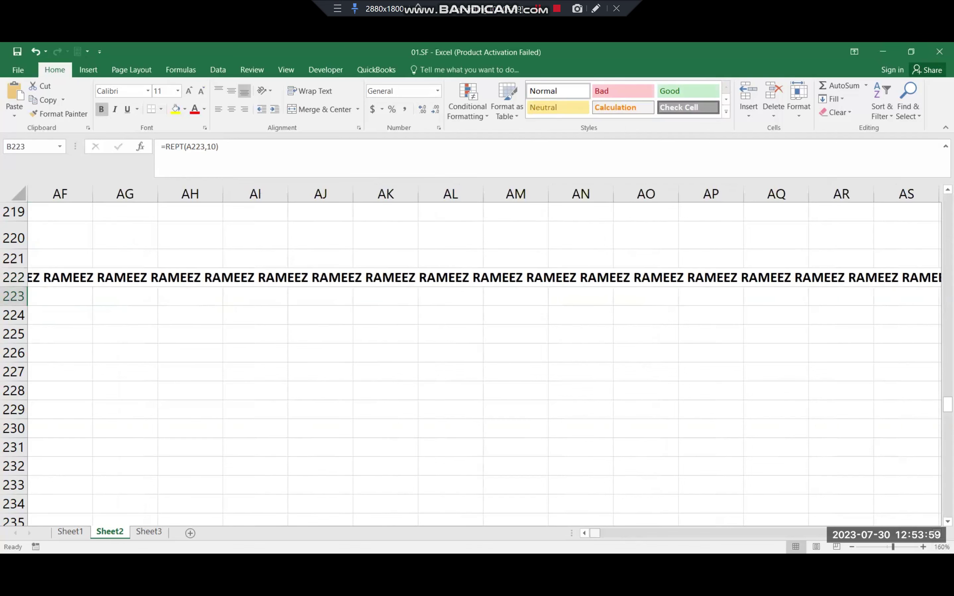
drag(589, 535, 592, 530)
key(ctrl+z)
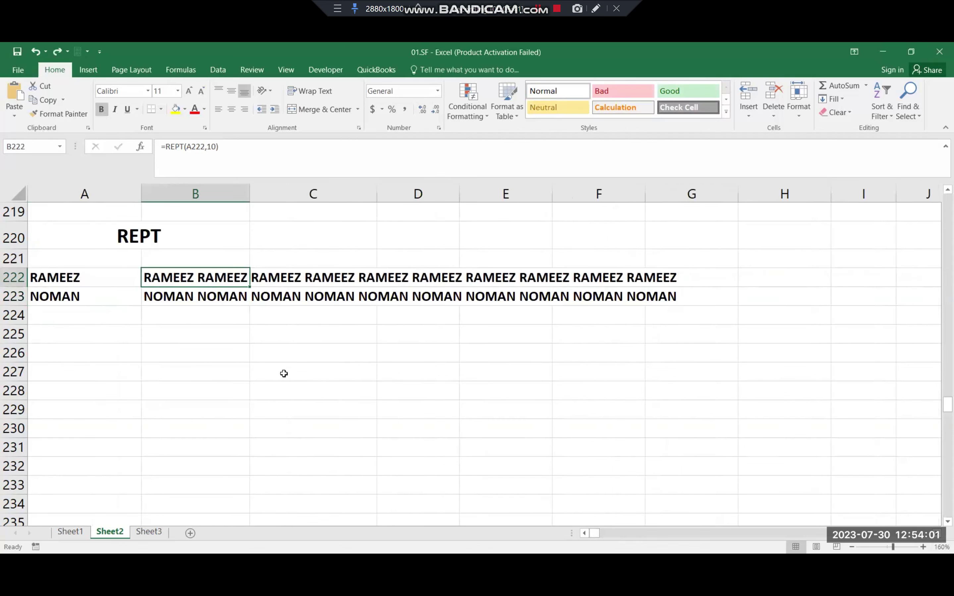
- Open the REPT formula in cell B222 to review its text reference and repeat count
double_click(213, 277)
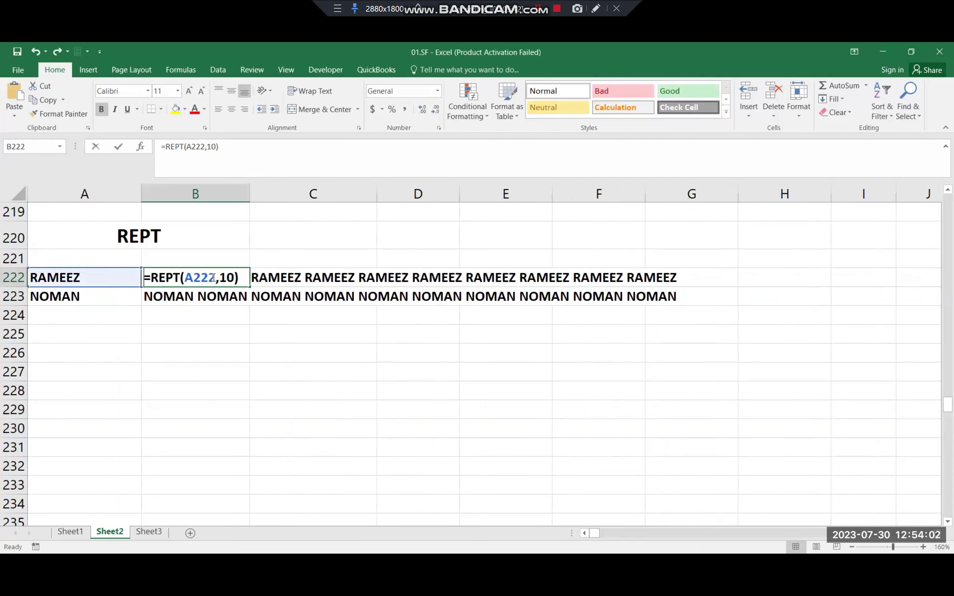
click(249, 277)
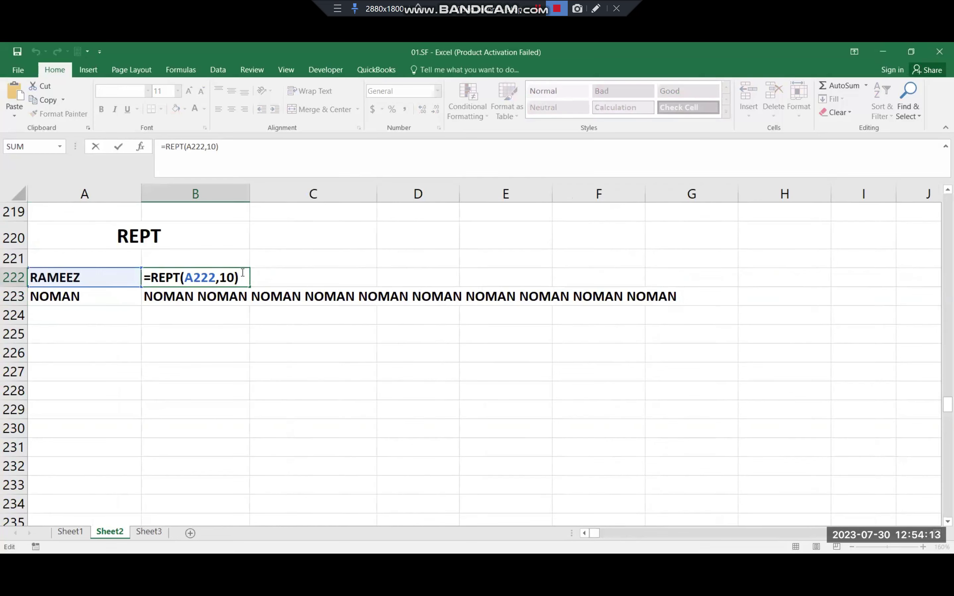
key(Tab)
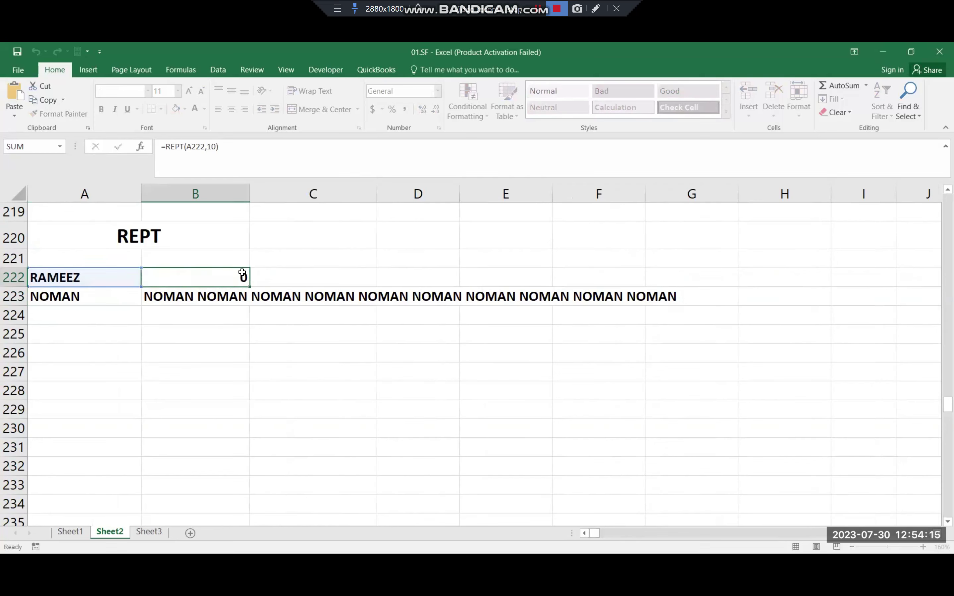